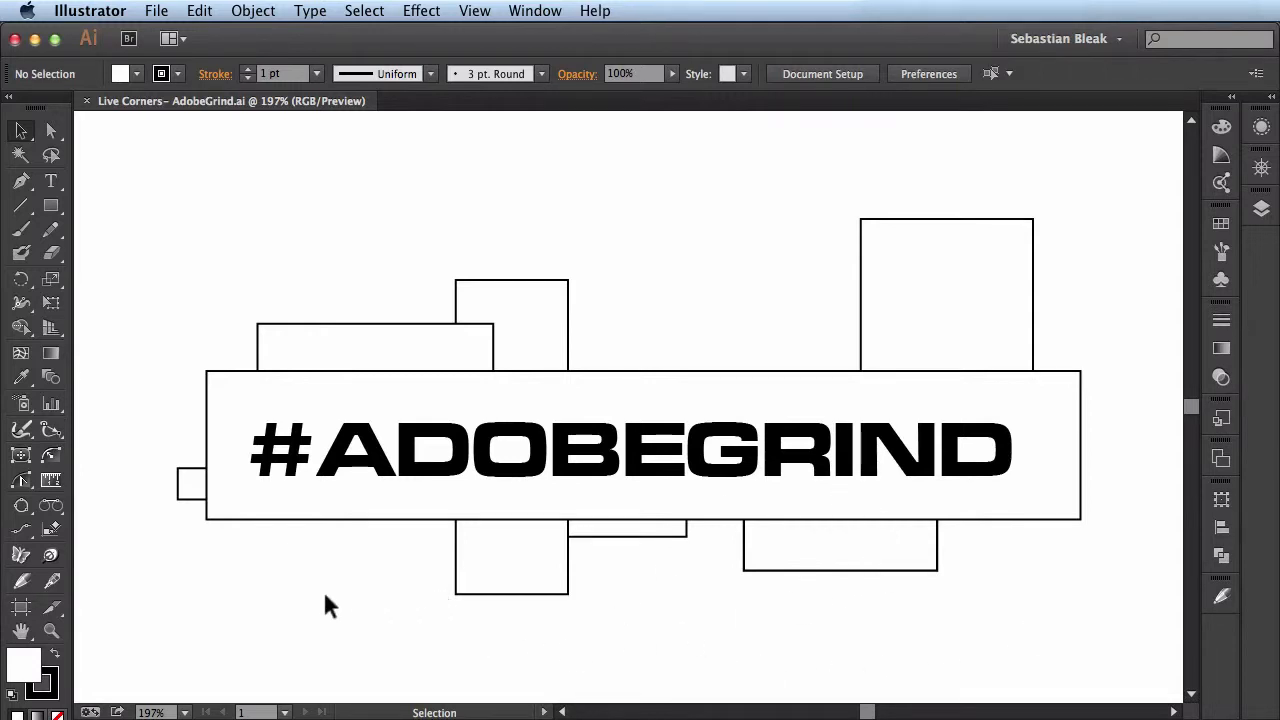
- Round all four corners of the large rectangle behind the #ADOBEGRIND text to a radius of about 14 px
click(239, 498)
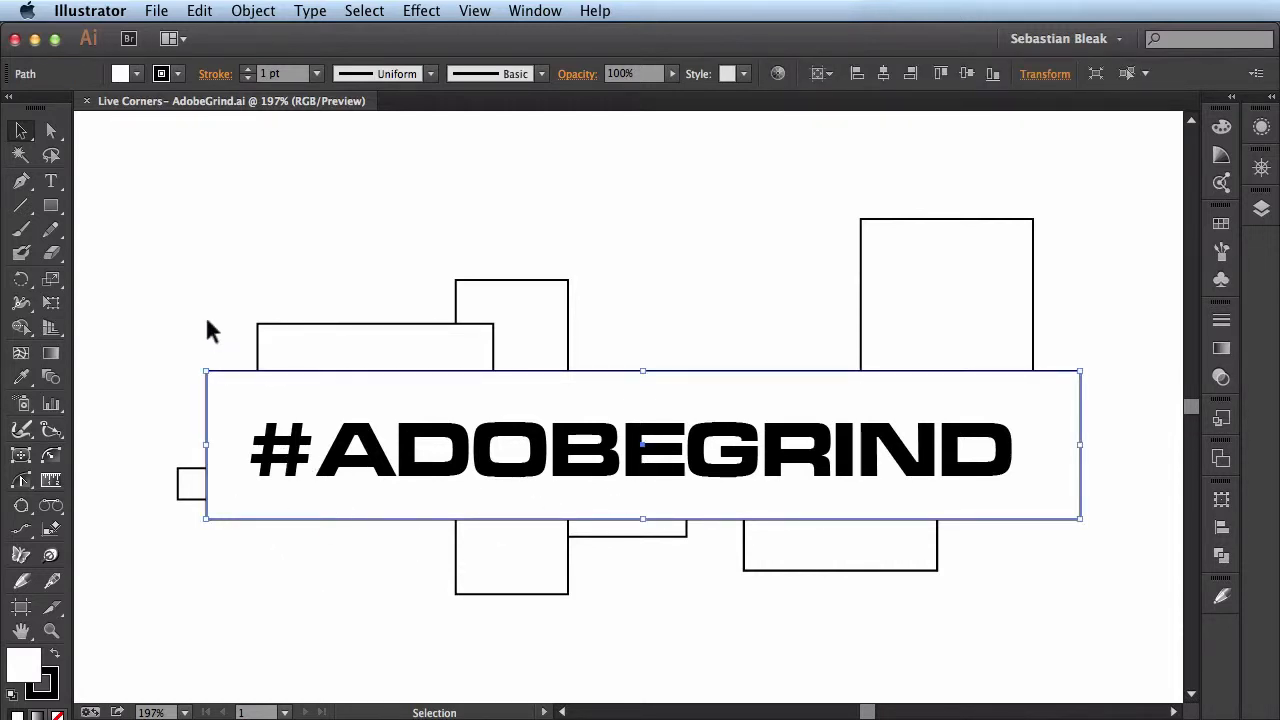
click(54, 134)
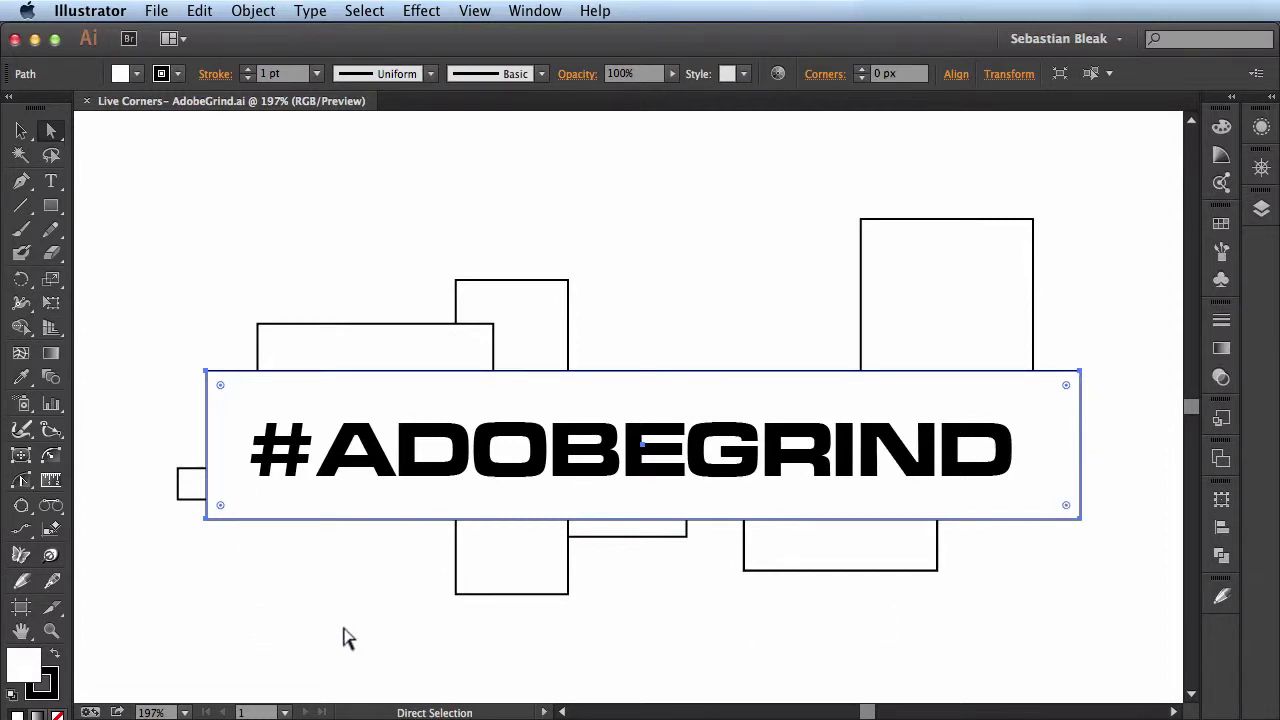
click(220, 386)
drag(220, 386, 254, 414)
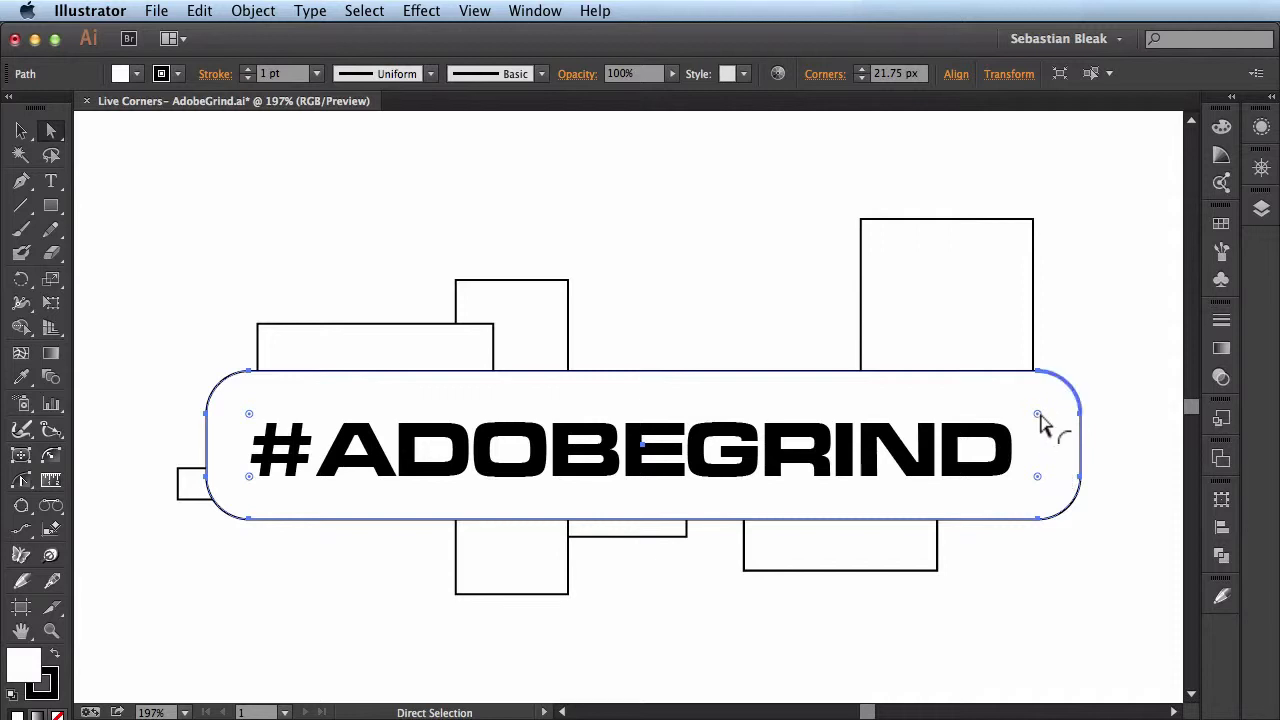
drag(1037, 414, 1063, 414)
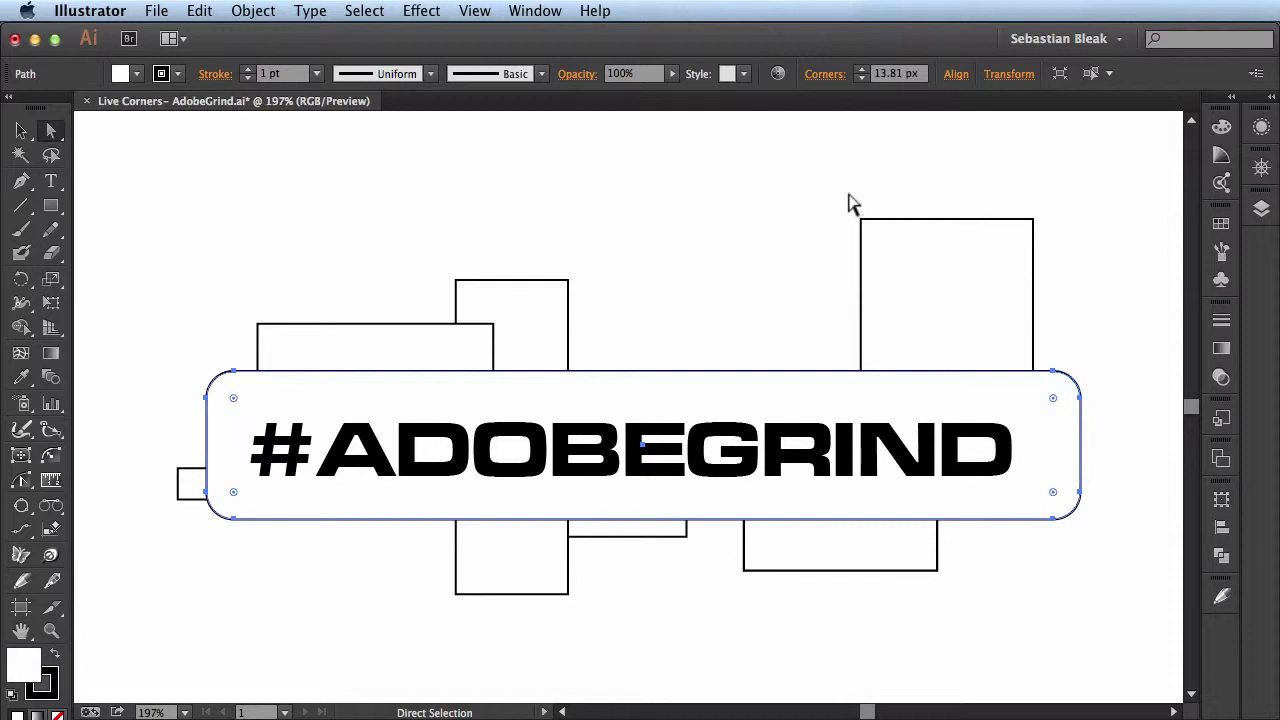
- Try the Inverted Round and Chamfer corner styles on the large rectangle, and switch its corners back to Round
click(822, 84)
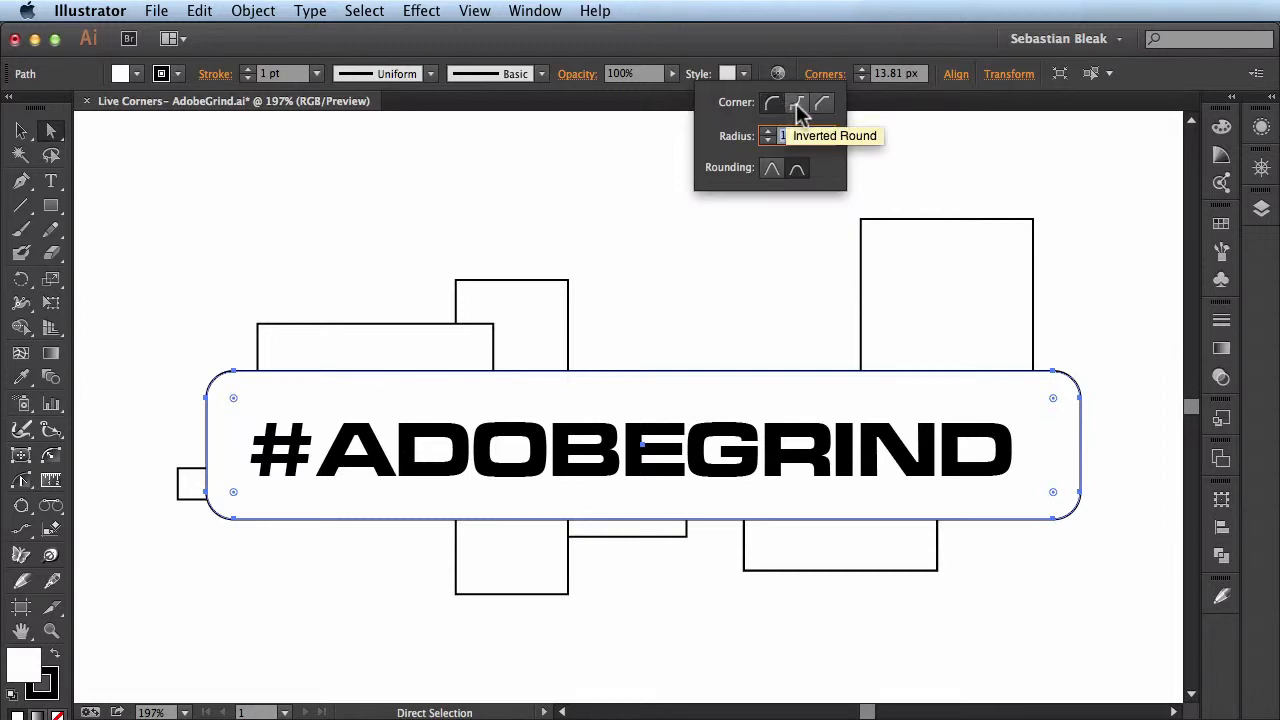
click(796, 103)
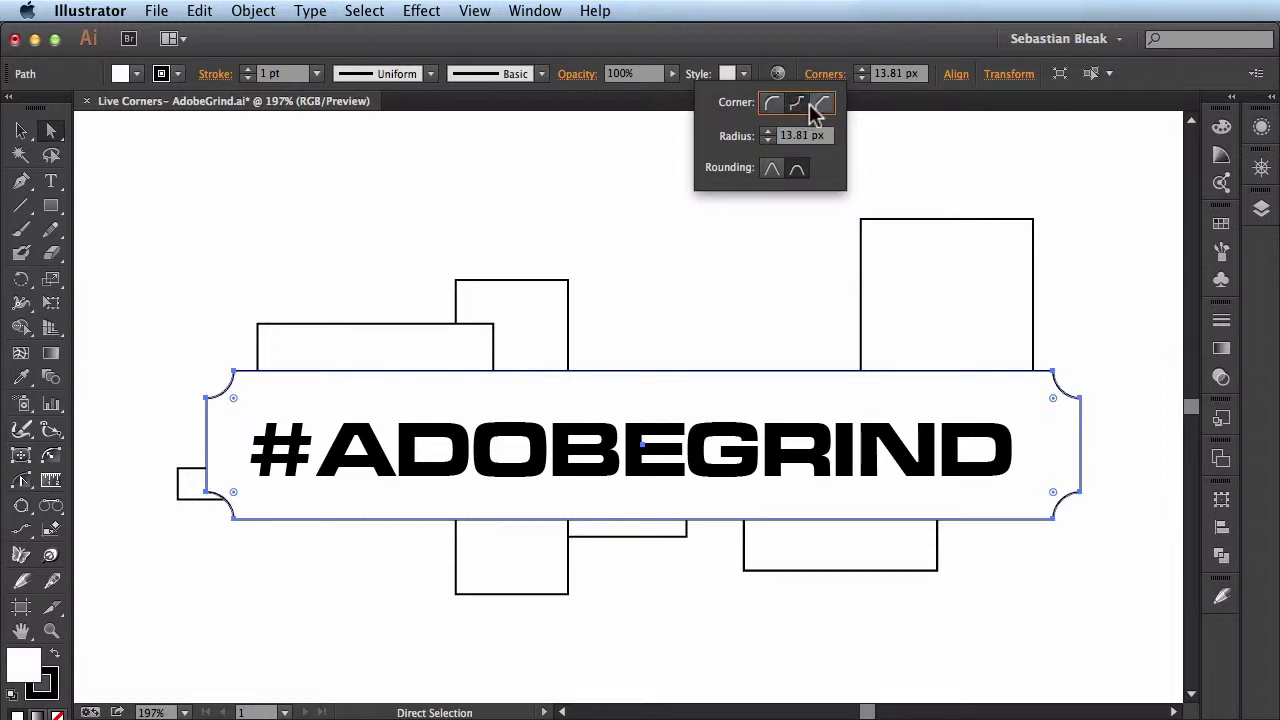
click(822, 103)
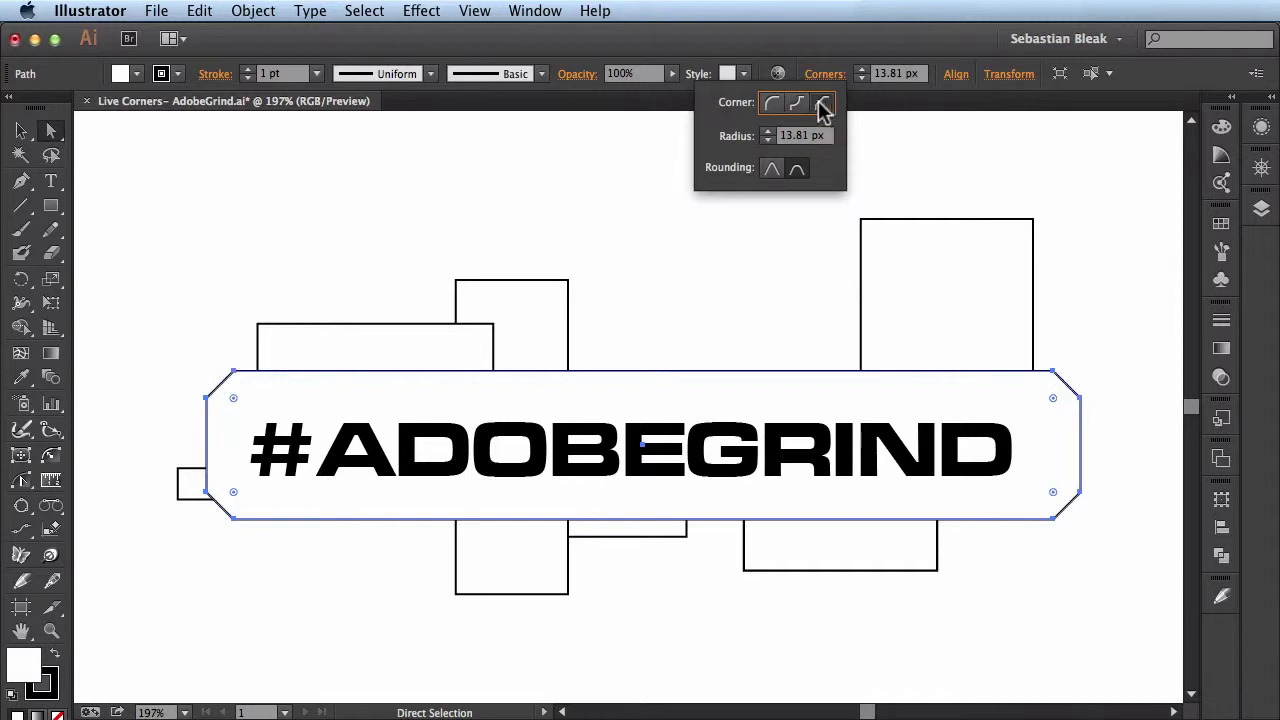
click(773, 104)
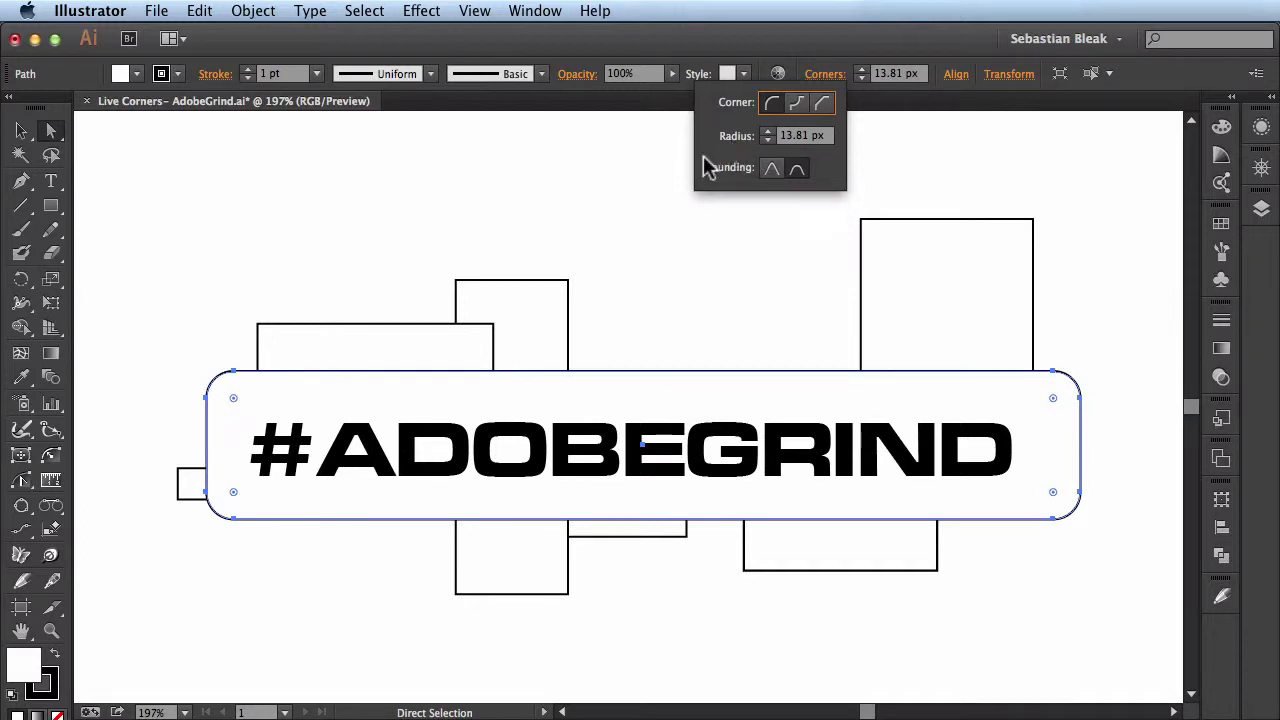
key(Escape)
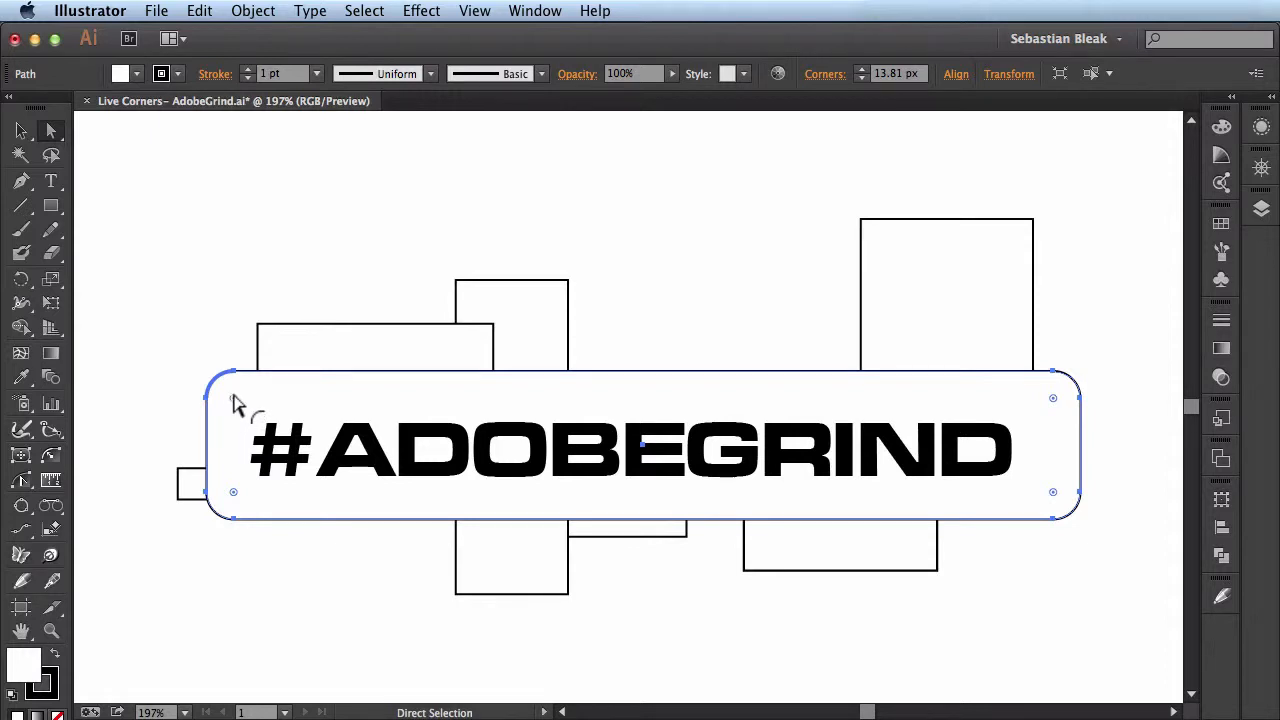
- View the corner style, radius and rounding options for the large rectangle in the Corners dialog without changing them
double_click(232, 398)
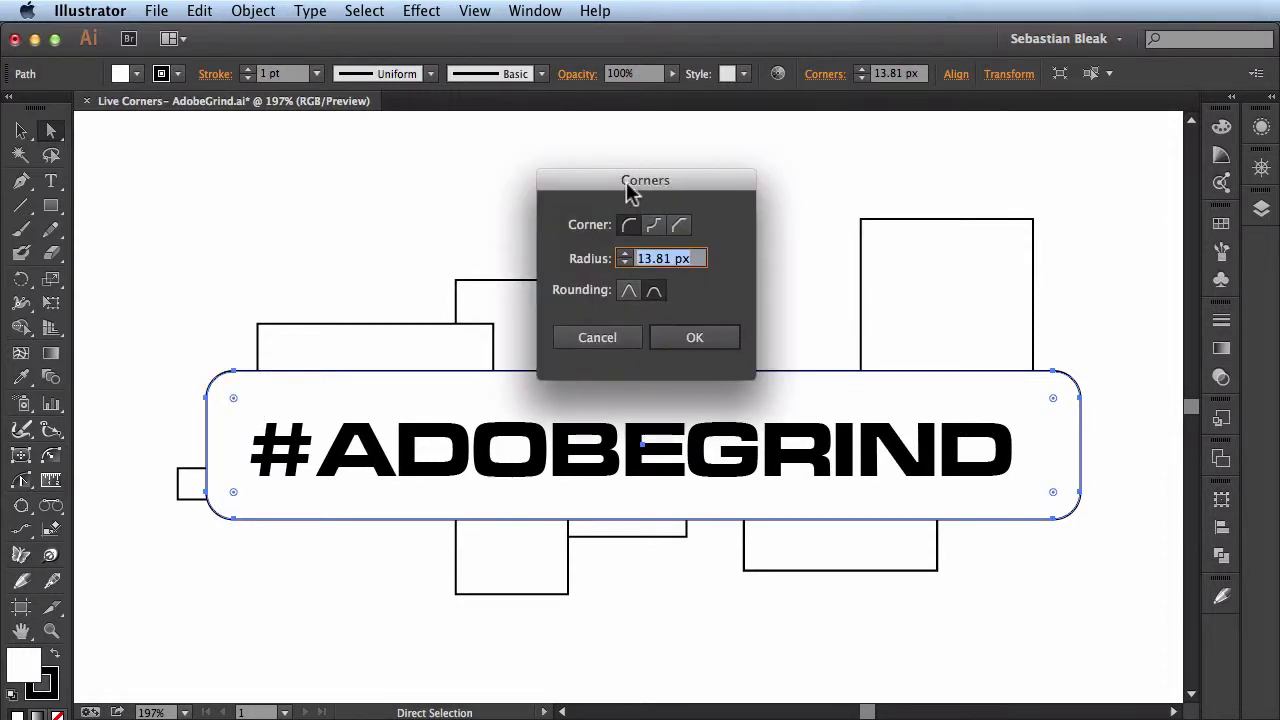
drag(626, 180, 665, 230)
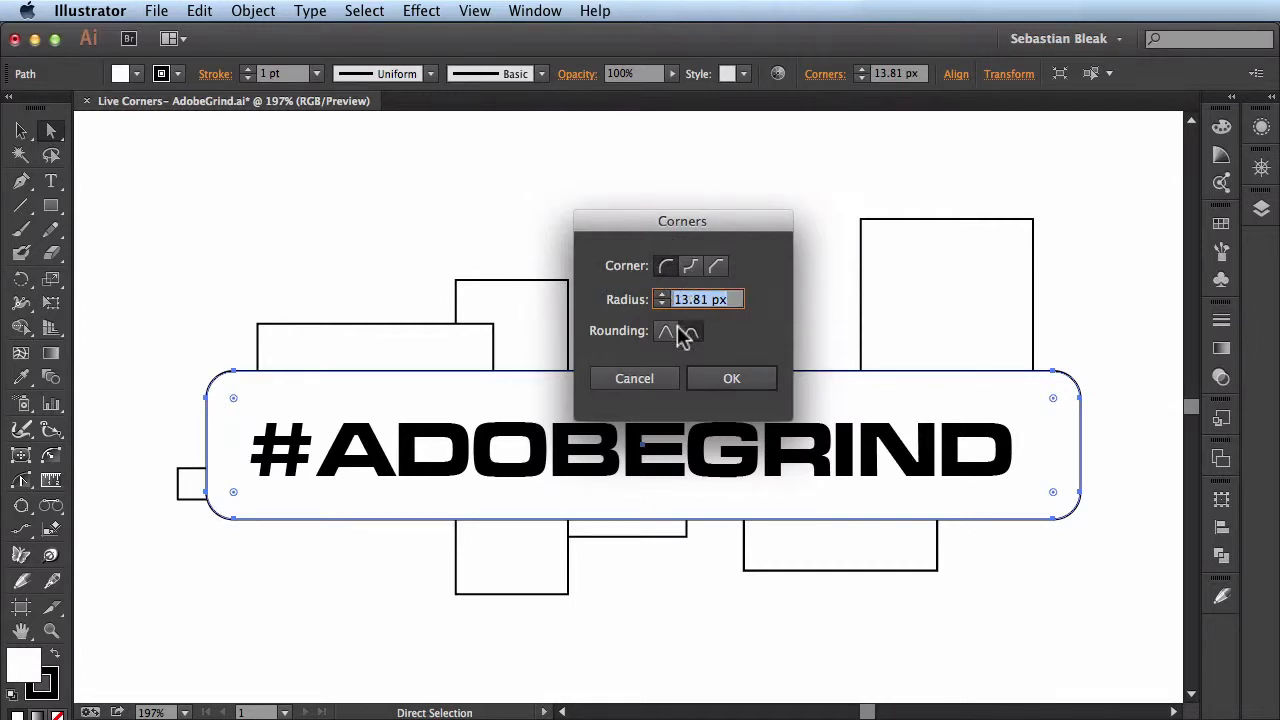
click(640, 378)
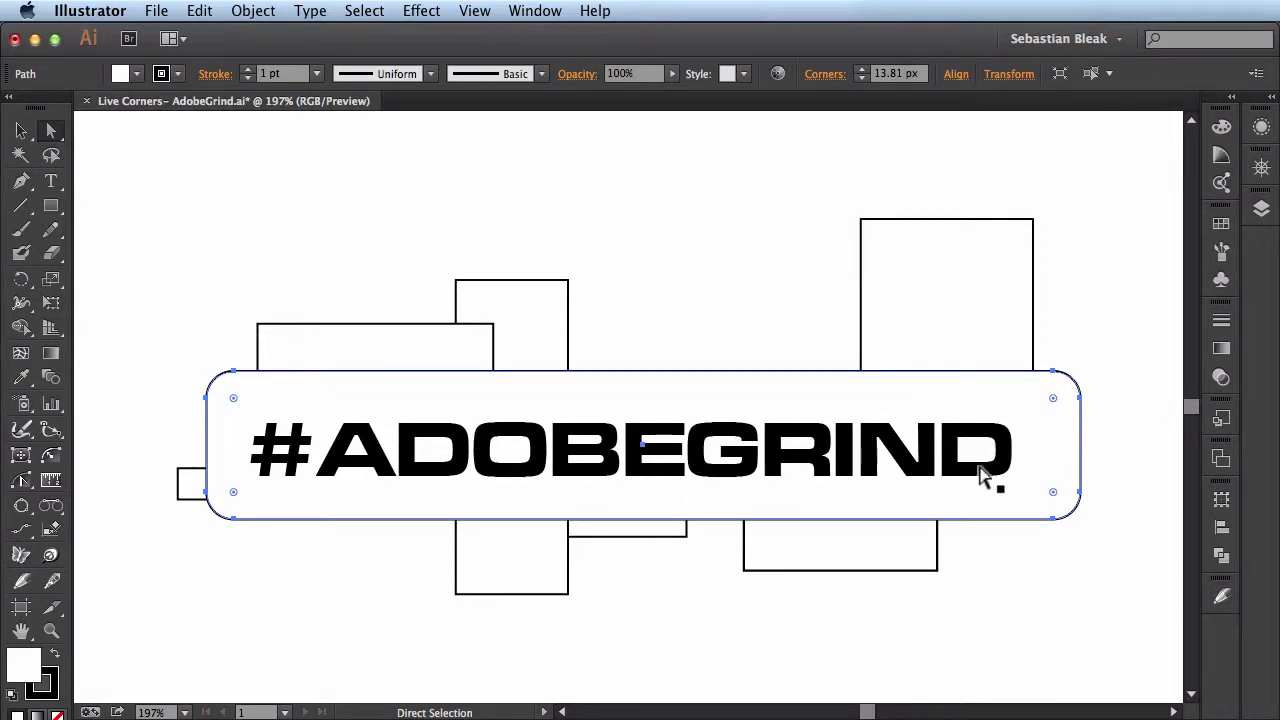
- Round only the upper-right corner of the tall rectangle above the letters IND to a radius of about 25 px
click(1066, 317)
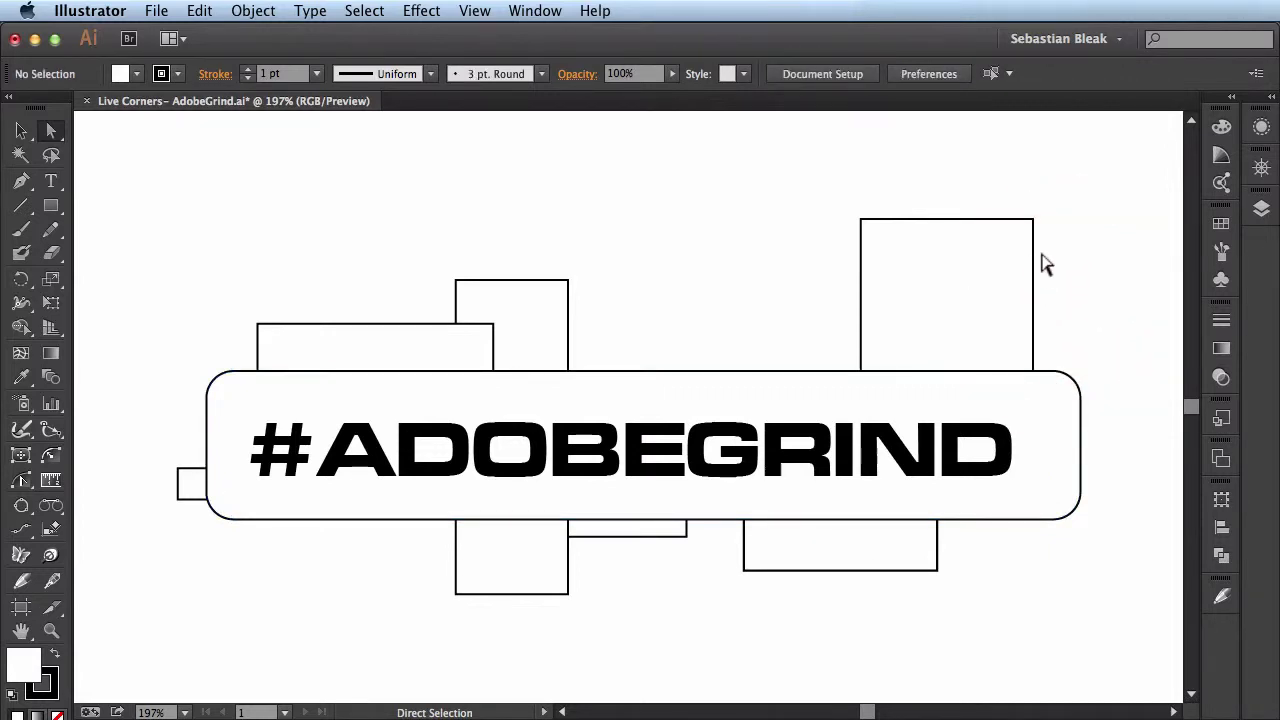
drag(1045, 232, 1005, 175)
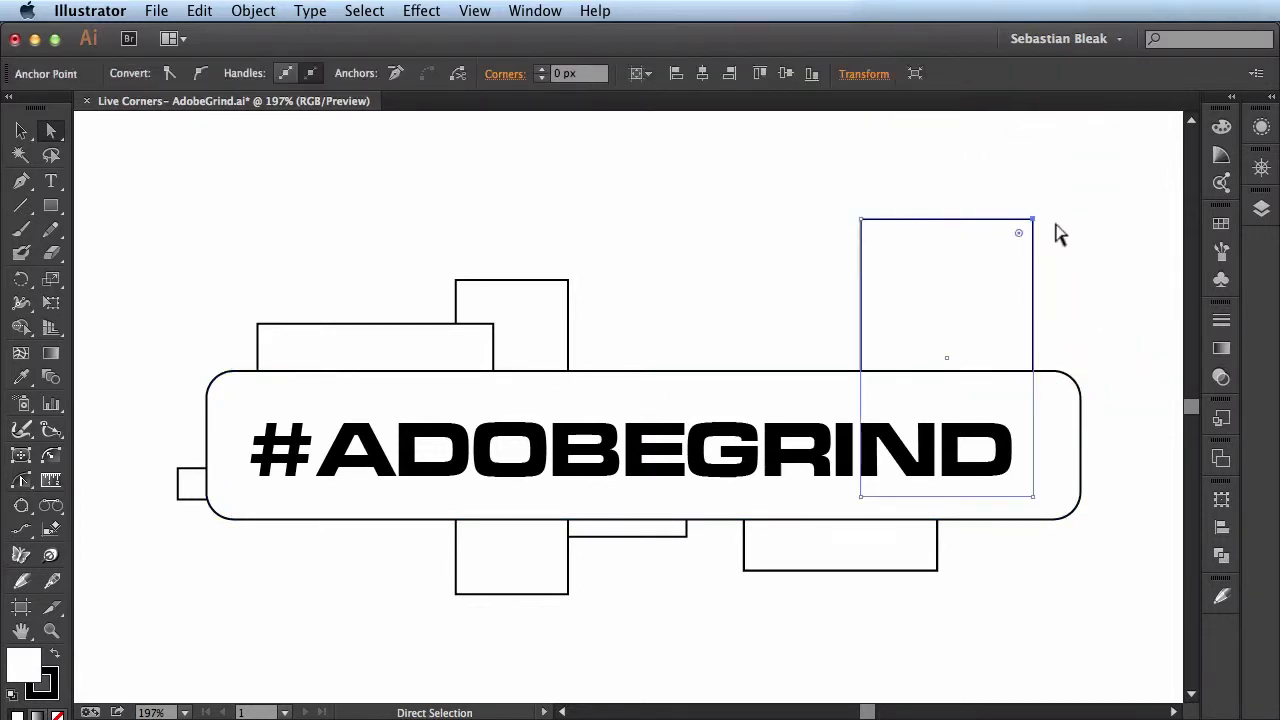
click(1019, 234)
drag(1019, 235, 993, 322)
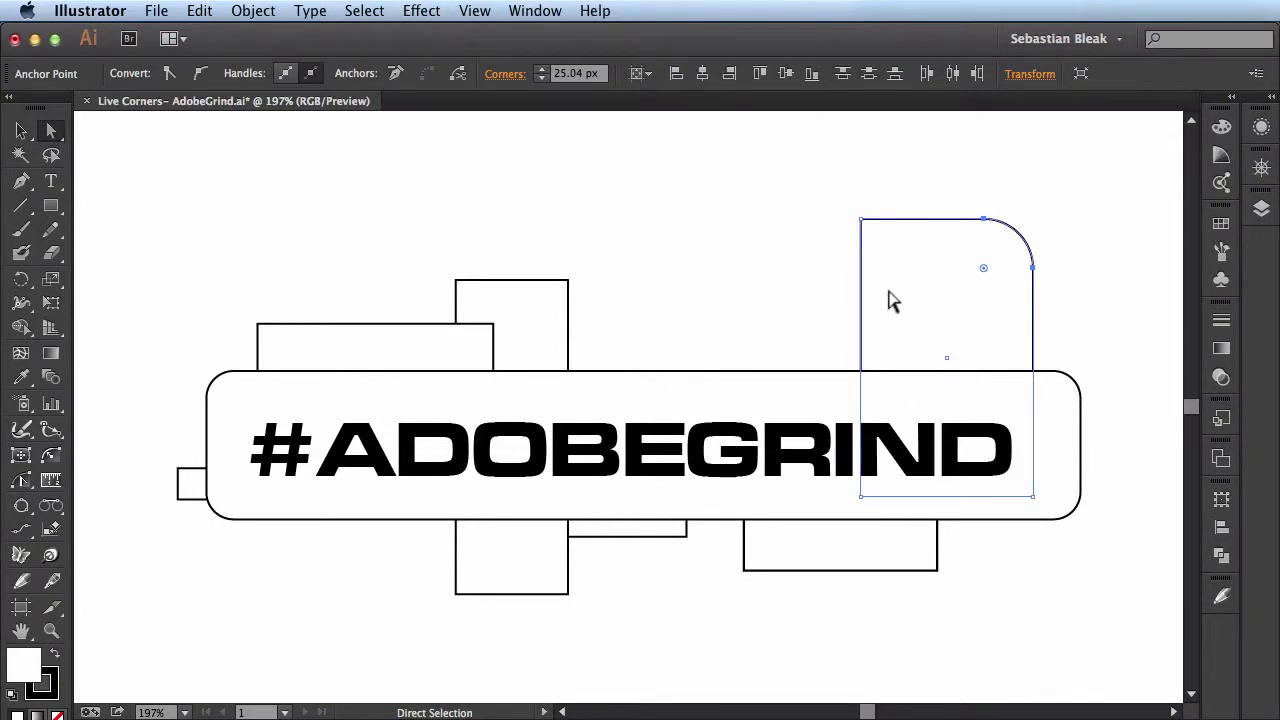
- Select the upper-left corner point of the same tall rectangle and view its Corners options without changing them
key(z)
drag(839, 199, 905, 262)
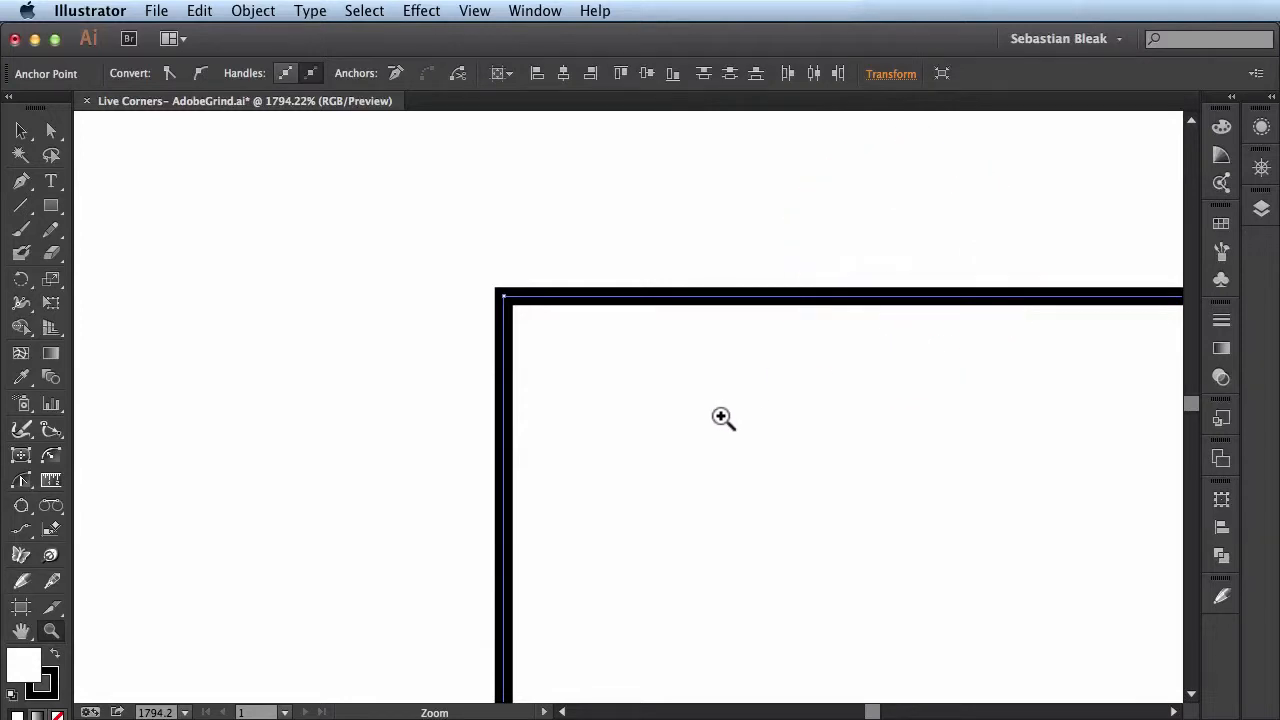
key(a)
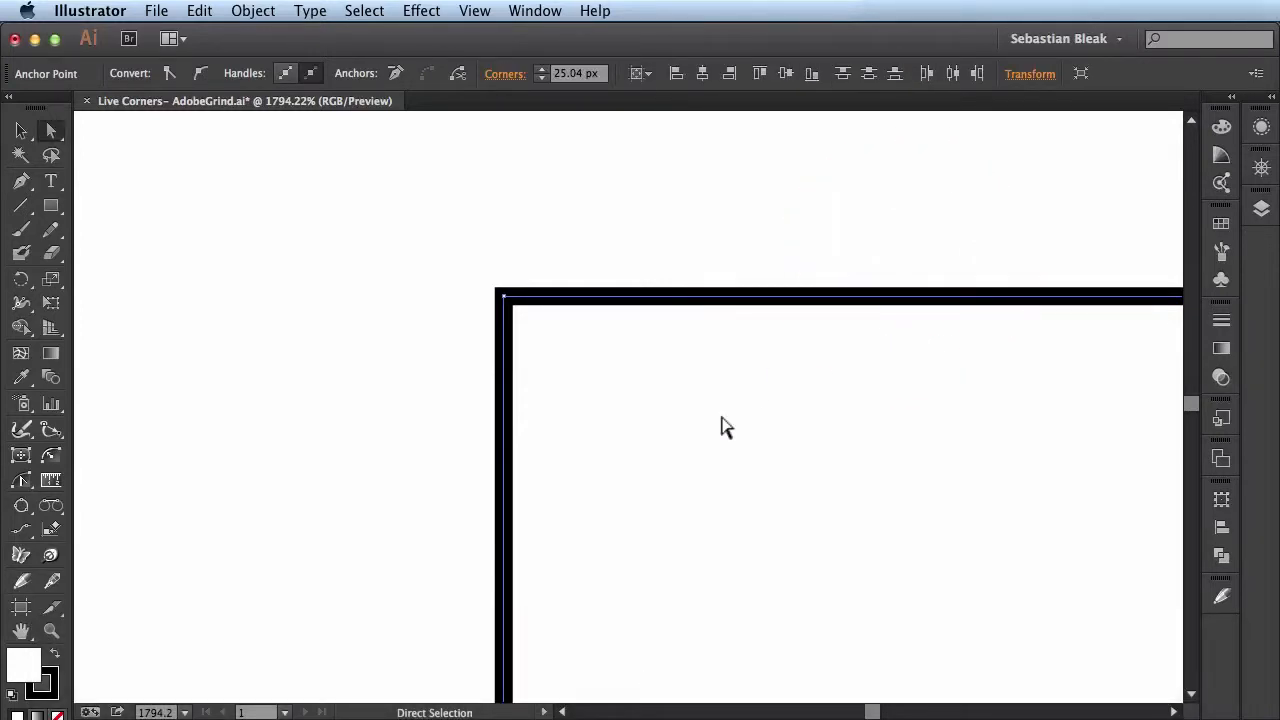
drag(412, 256, 588, 363)
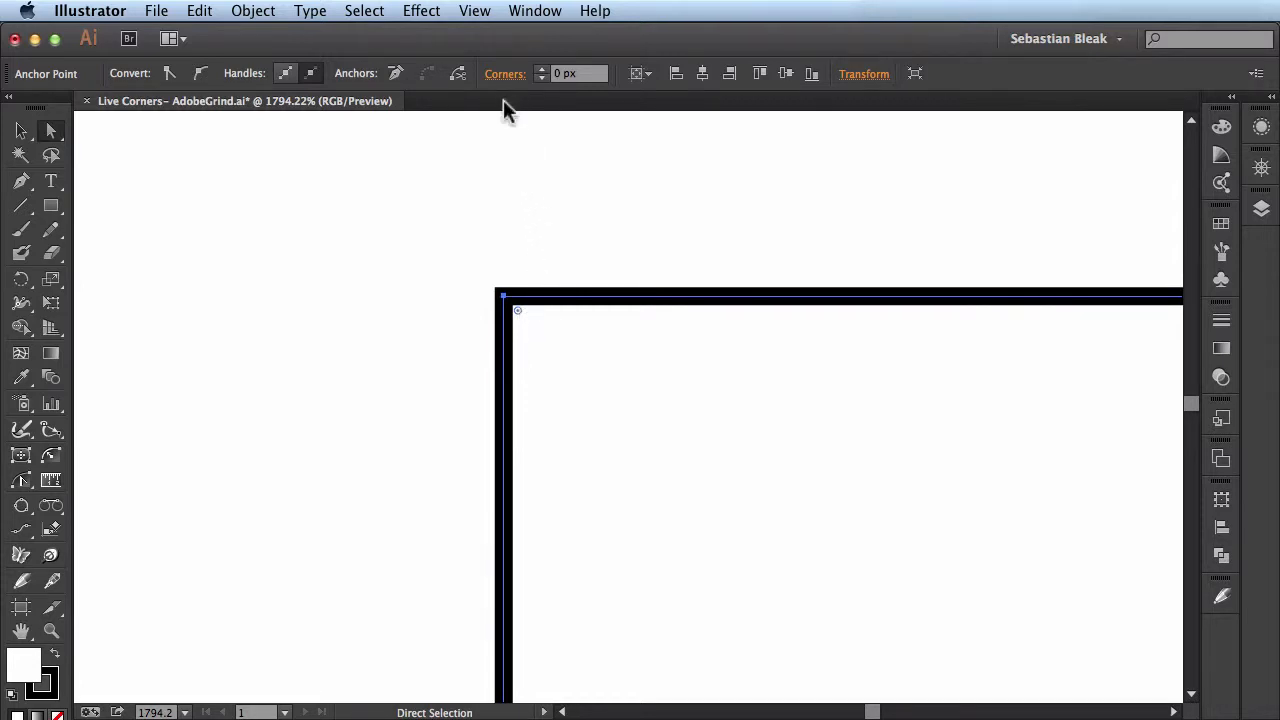
double_click(518, 313)
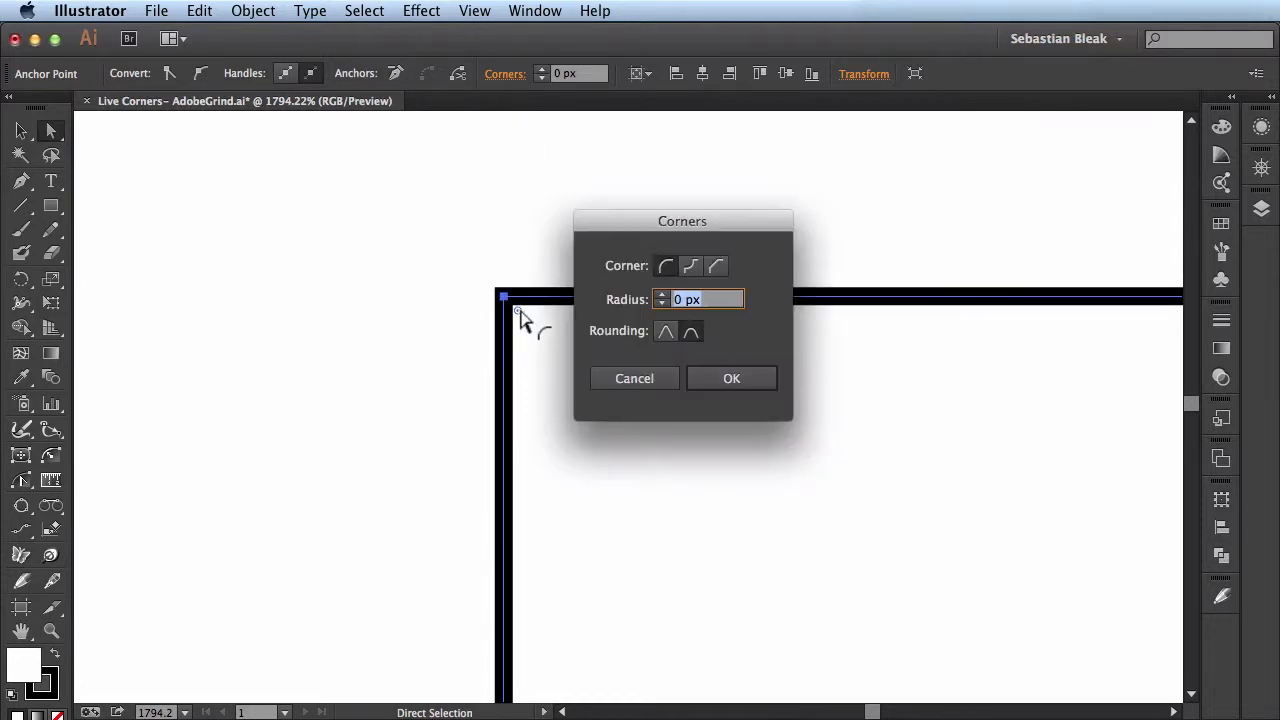
click(612, 379)
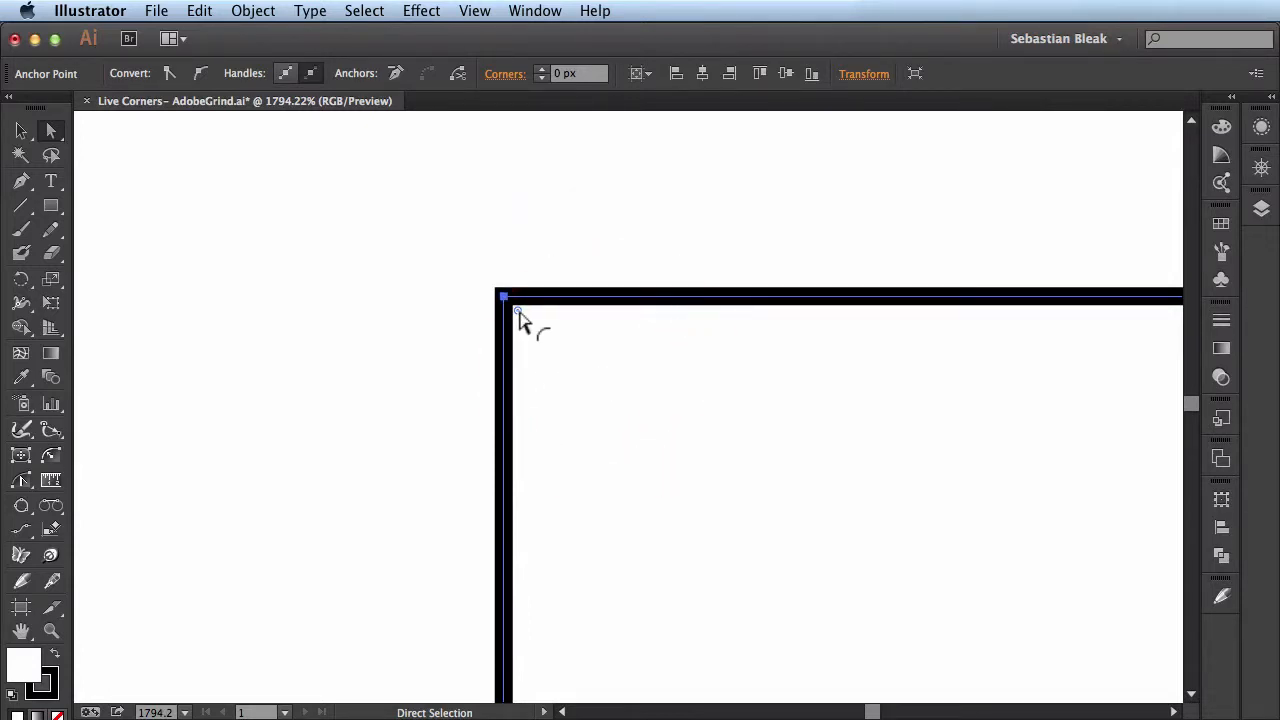
- Give the selected upper-left corner a radius of about 8.7 px, cycle its style to Inverted Round, and deselect it
drag(518, 312, 676, 444)
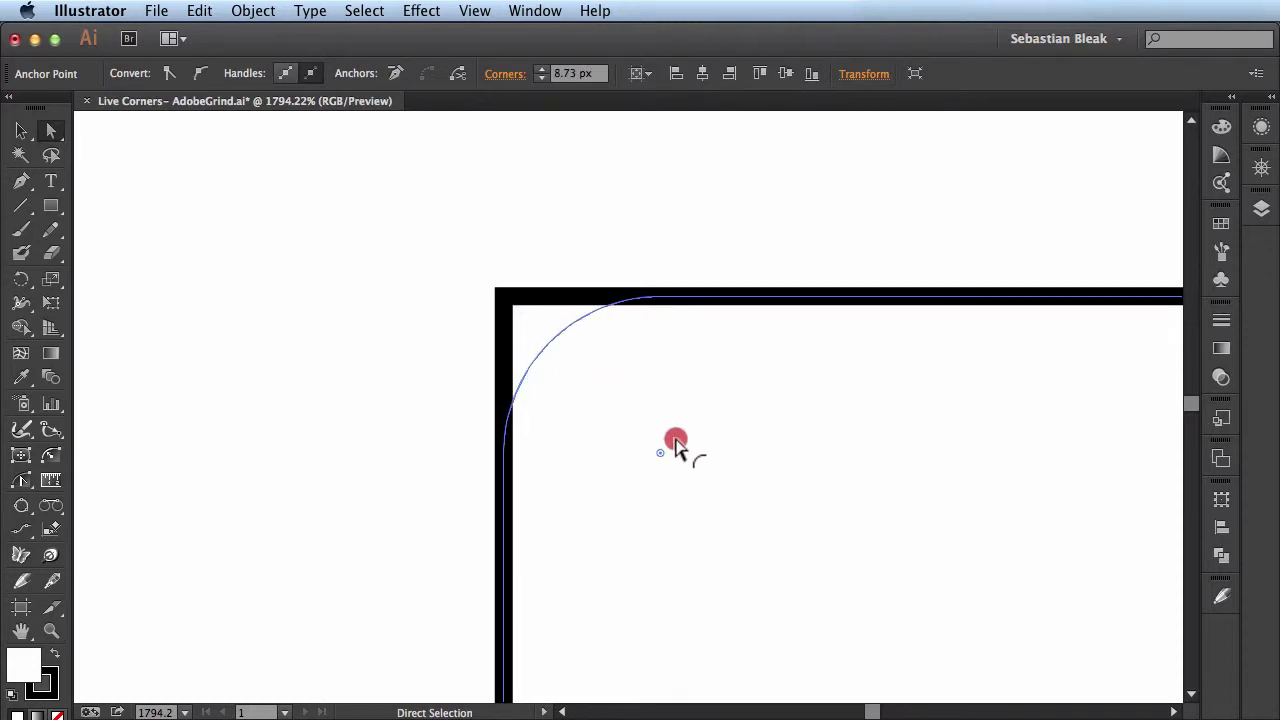
key(Up)
key(Up)
key(Up)
key(Down)
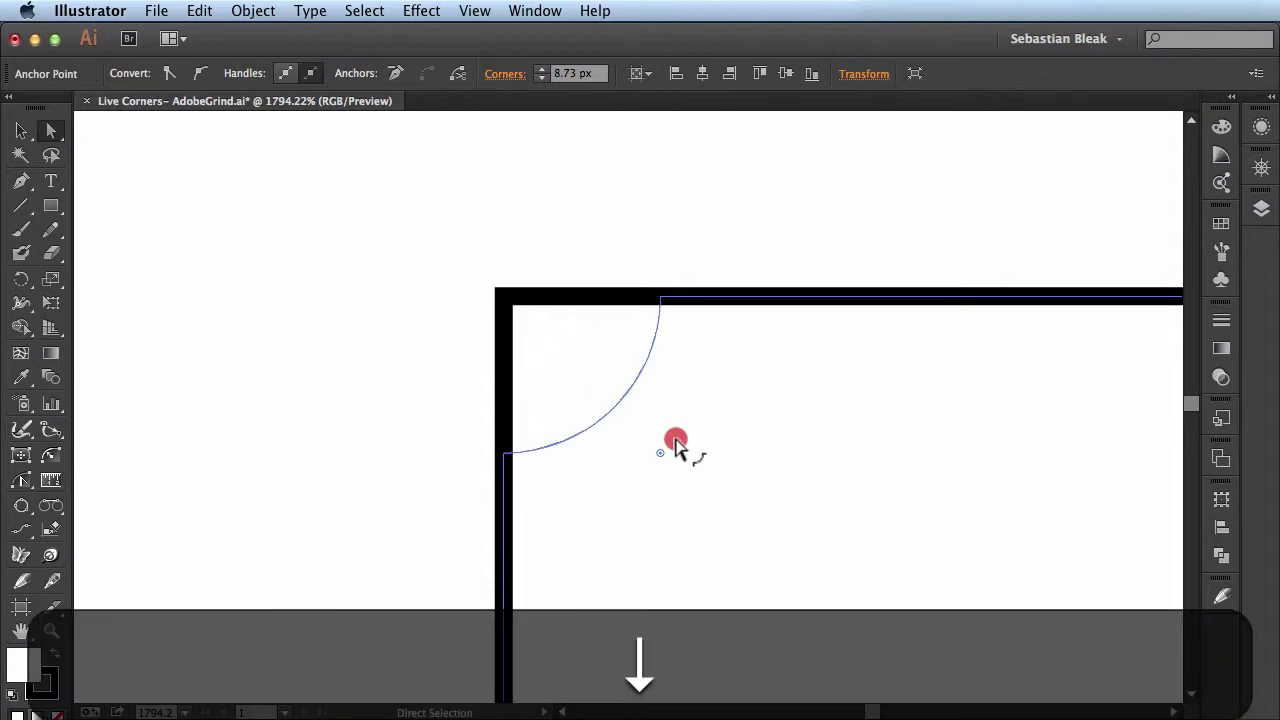
key(Down)
key(Down)
key(Down)
key(Down)
key(Down)
key(Down)
key(Down)
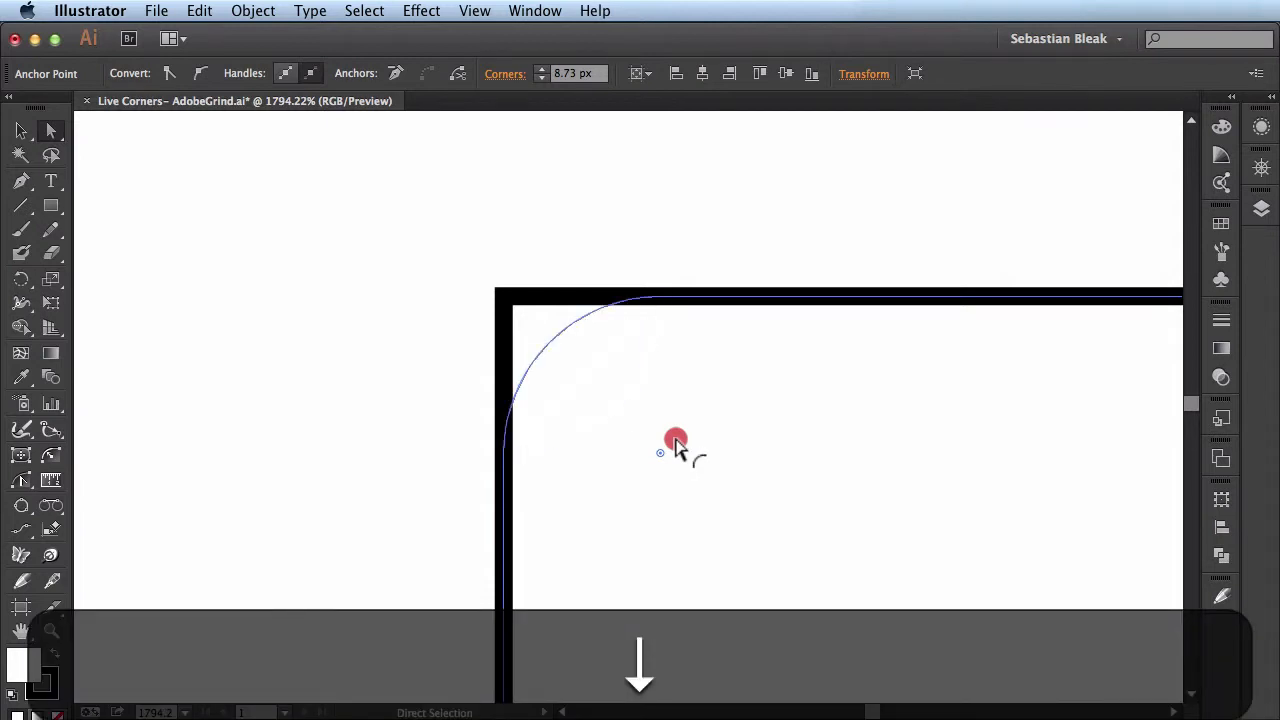
key(Up)
key(Up)
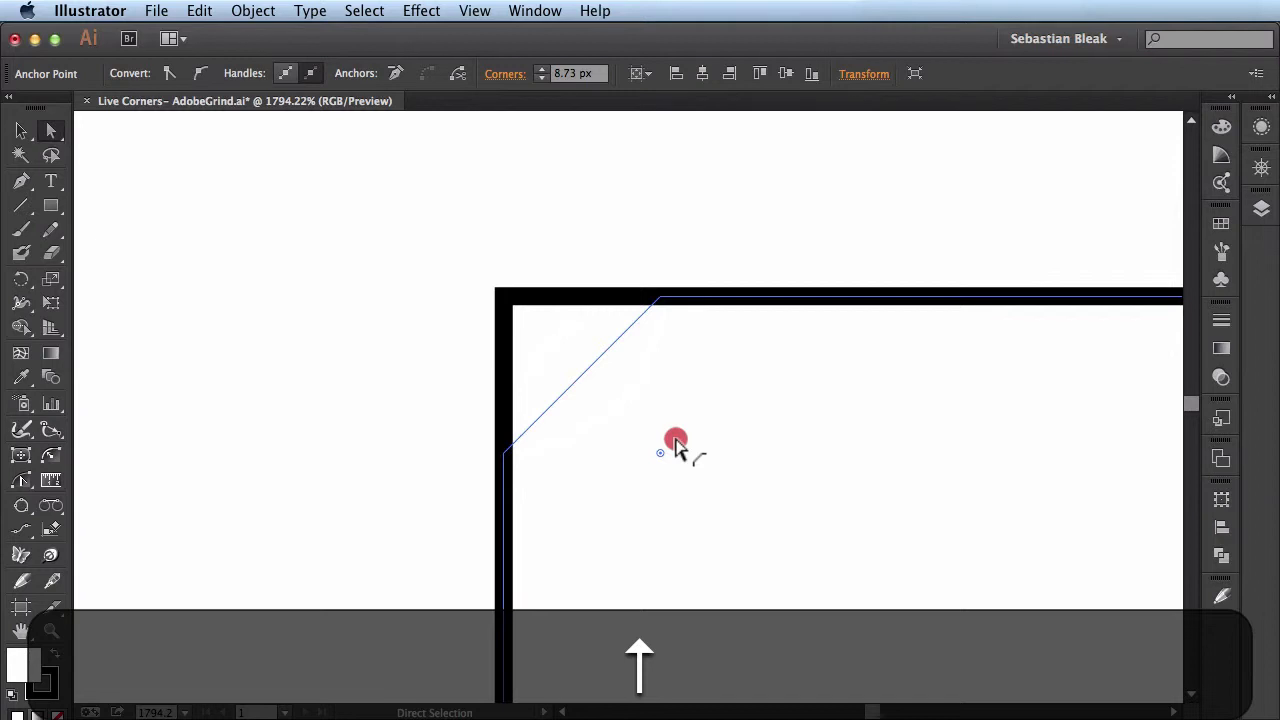
key(Up)
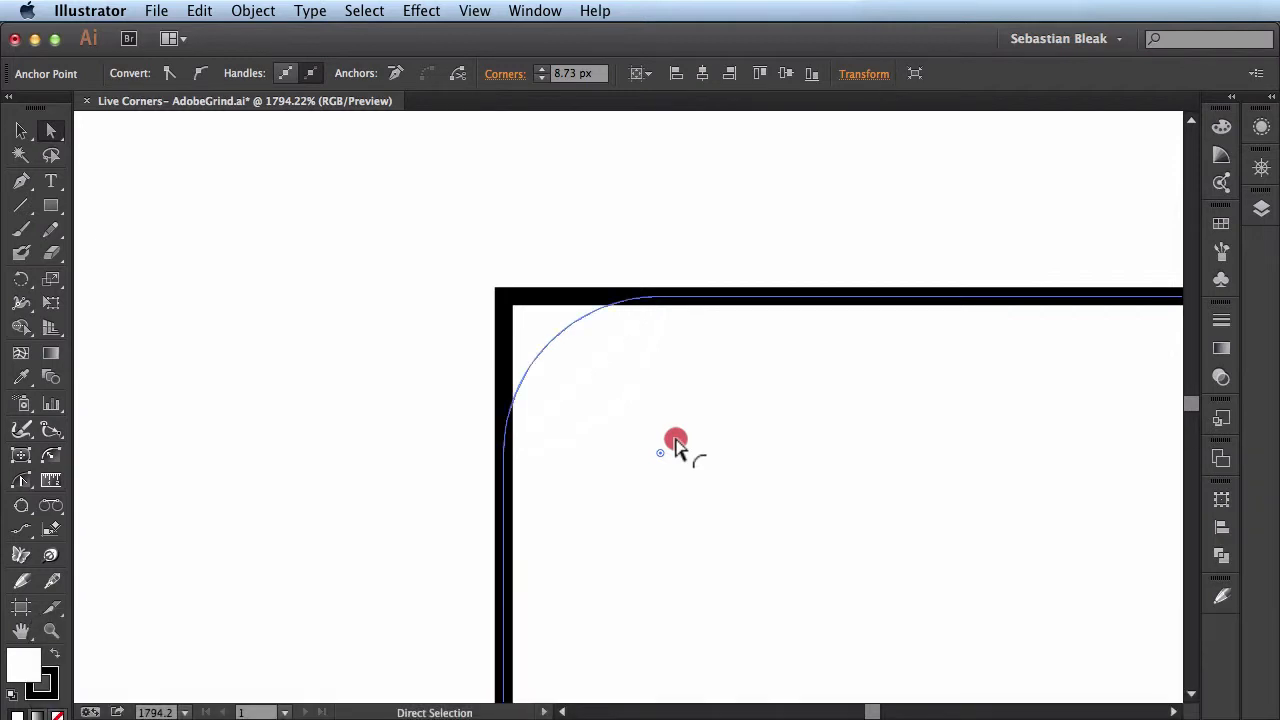
key(Up)
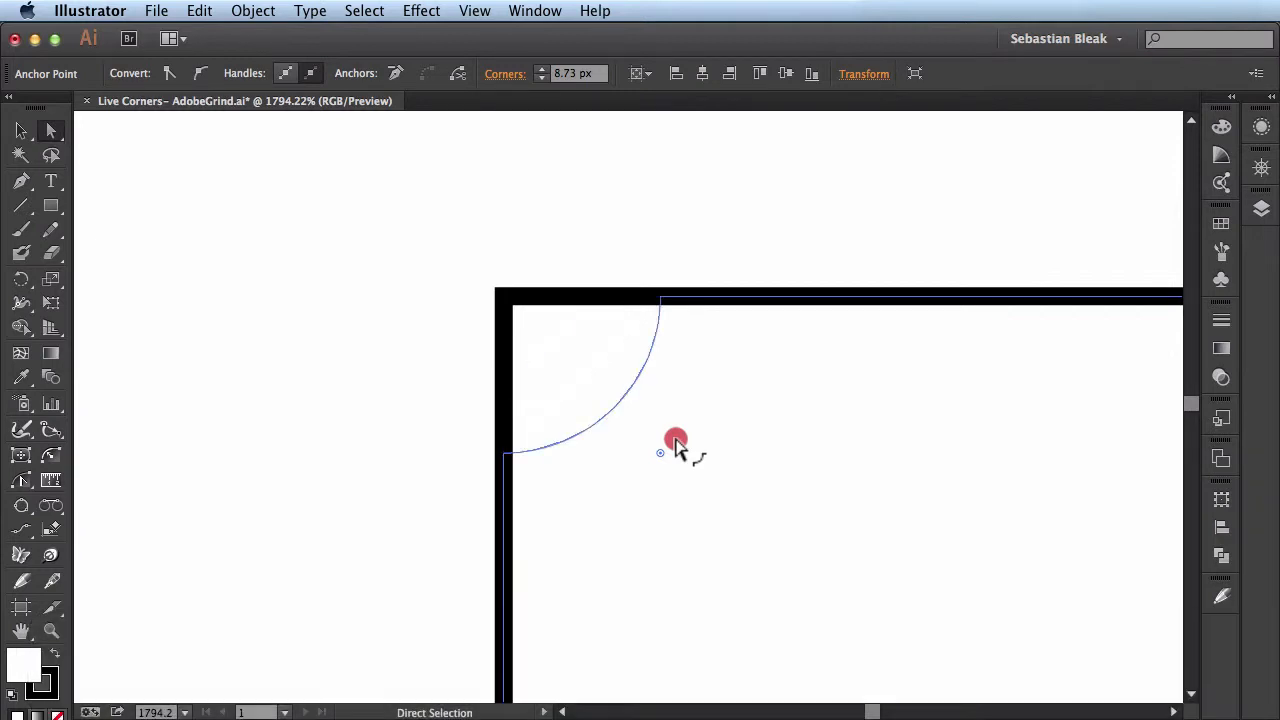
key(Down)
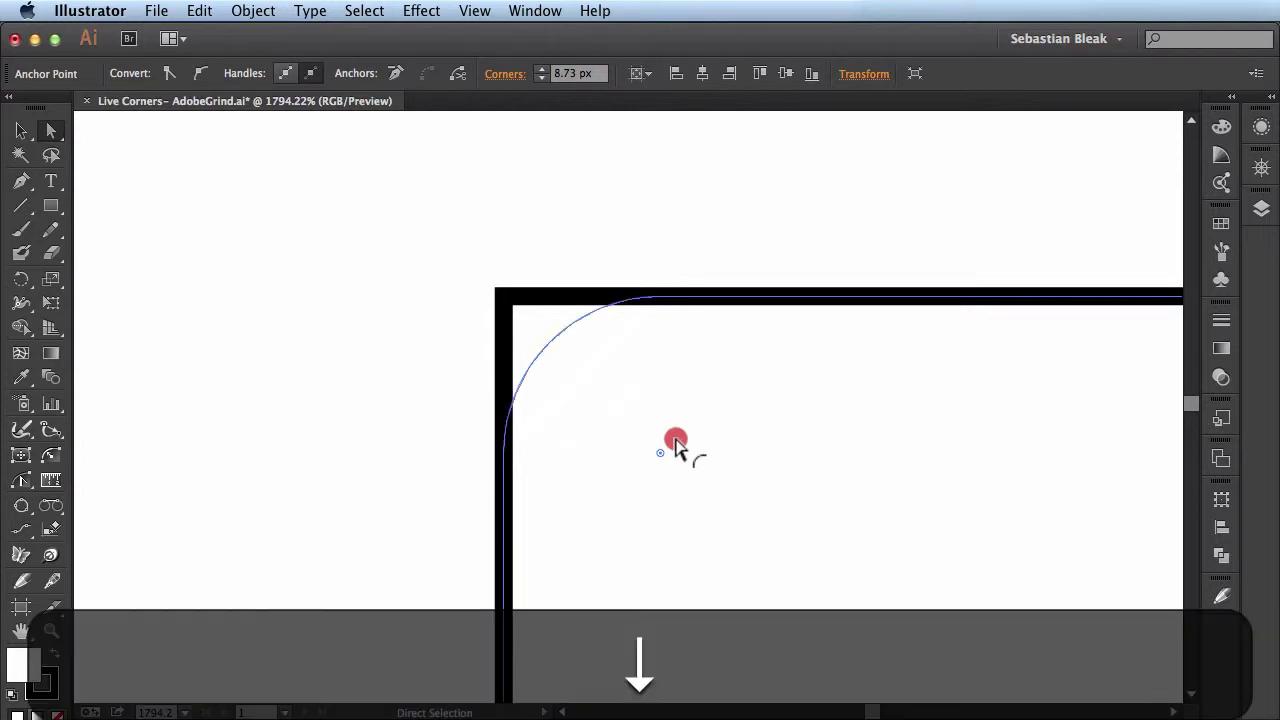
key(Down)
key(Down)
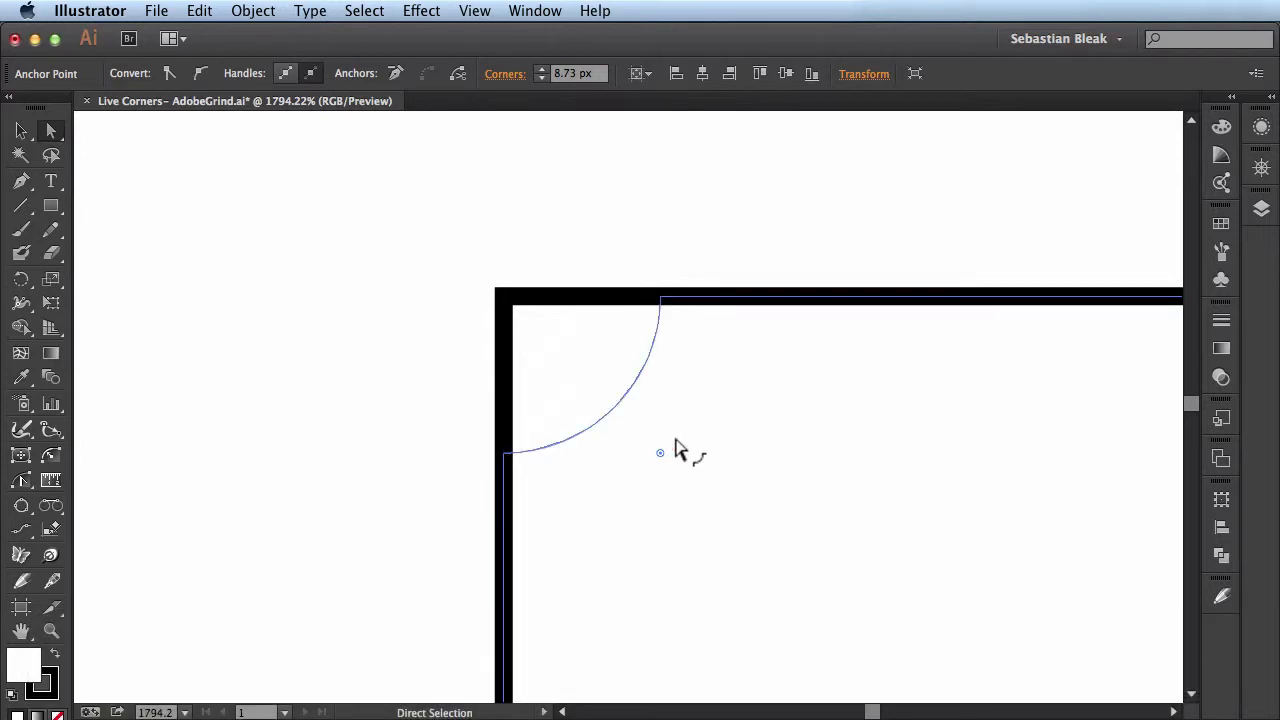
drag(675, 448, 675, 448)
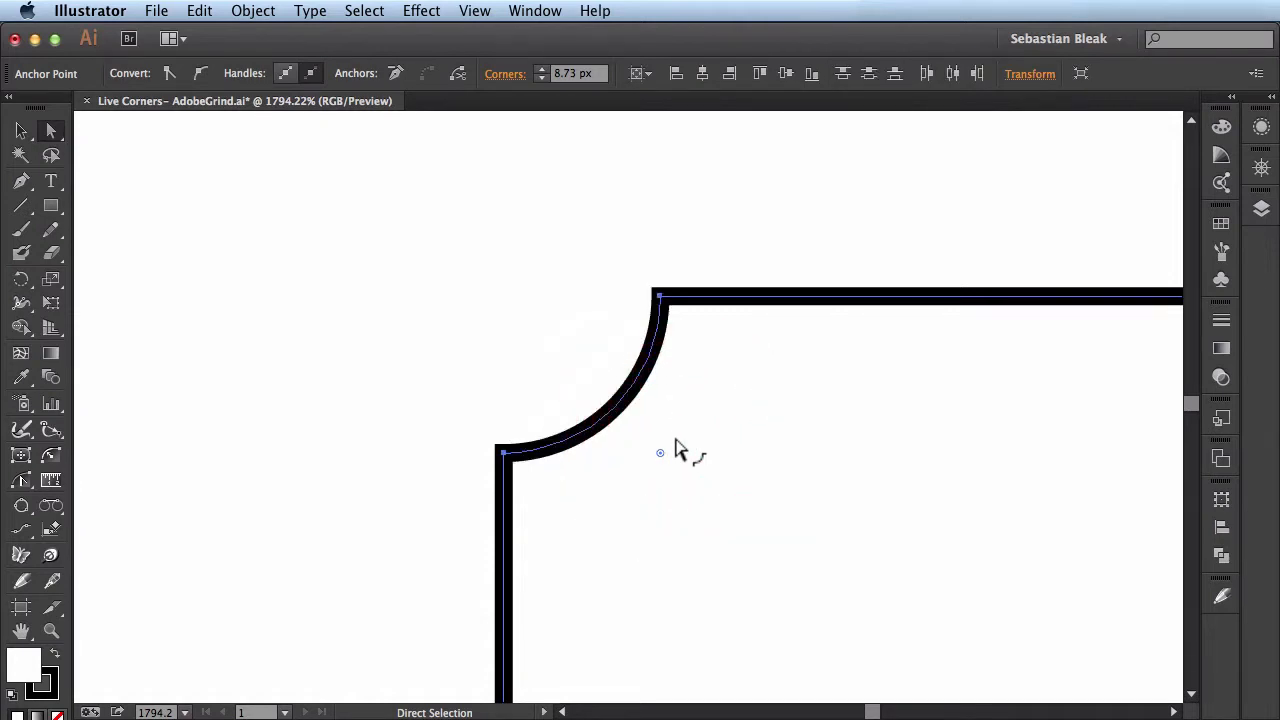
key(shift+super+a)
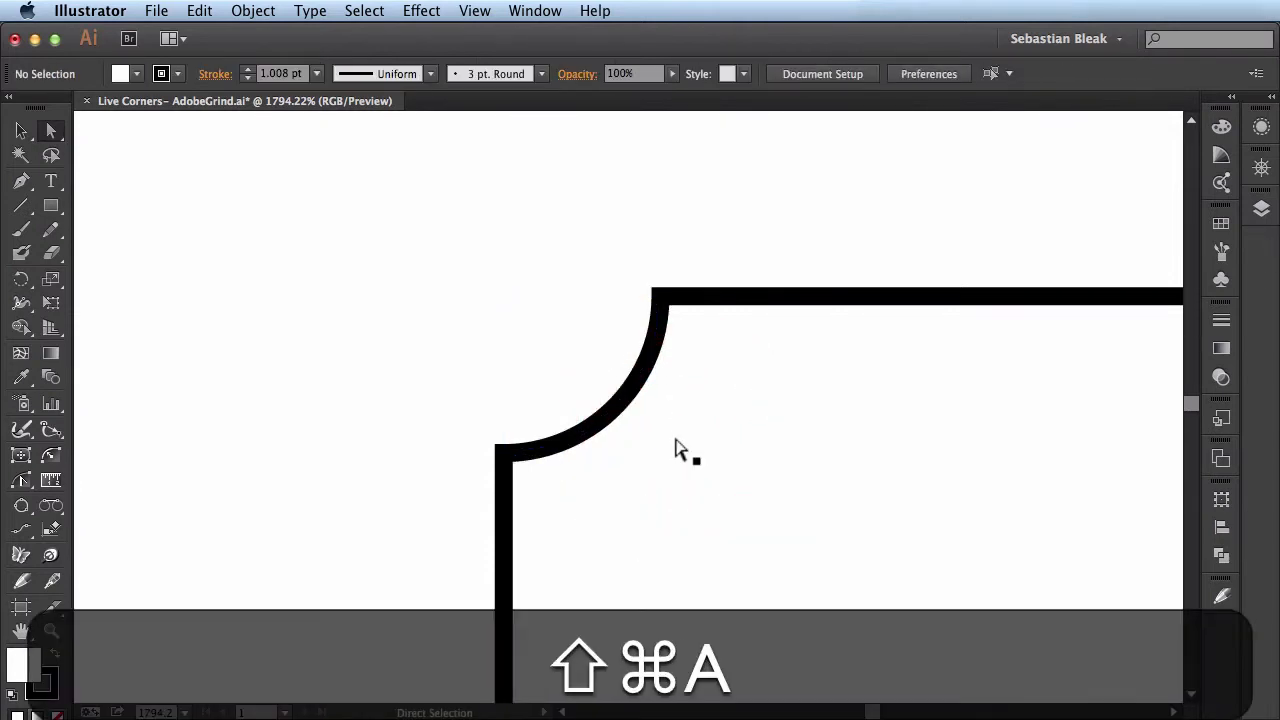
key(shift+super+0)
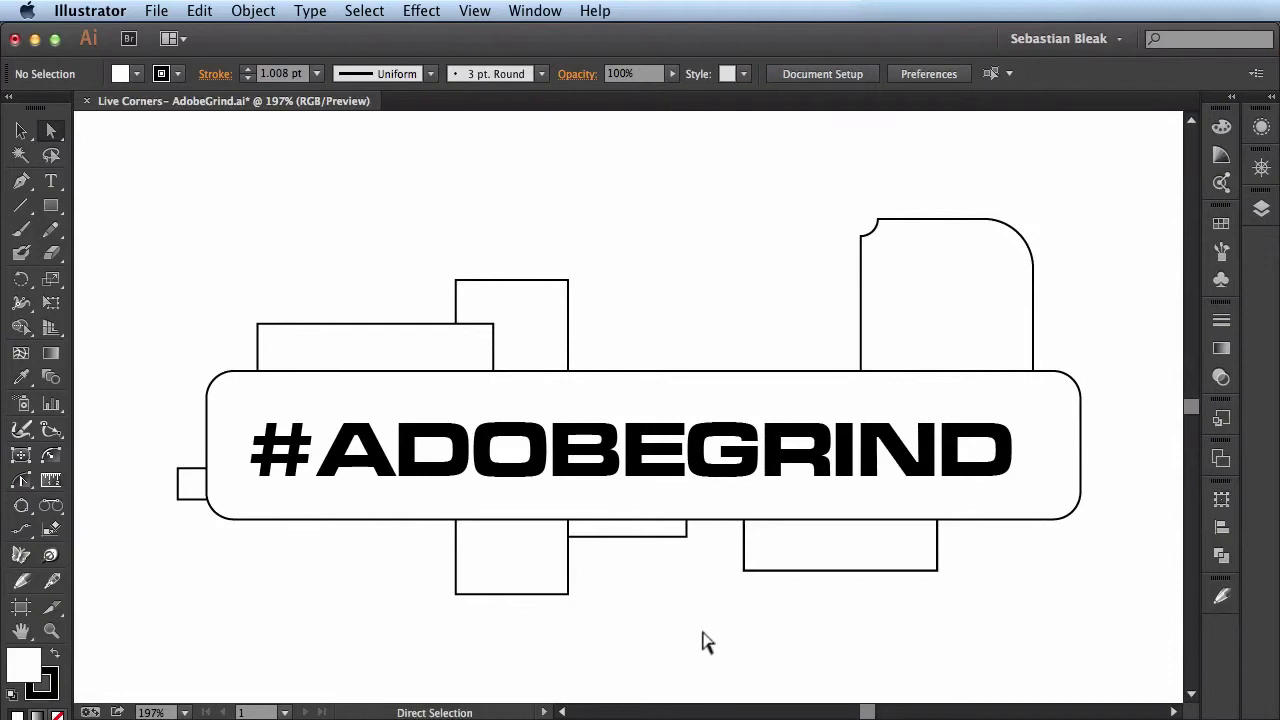
- Select all the artwork and hide the corner widgets
key(super+a)
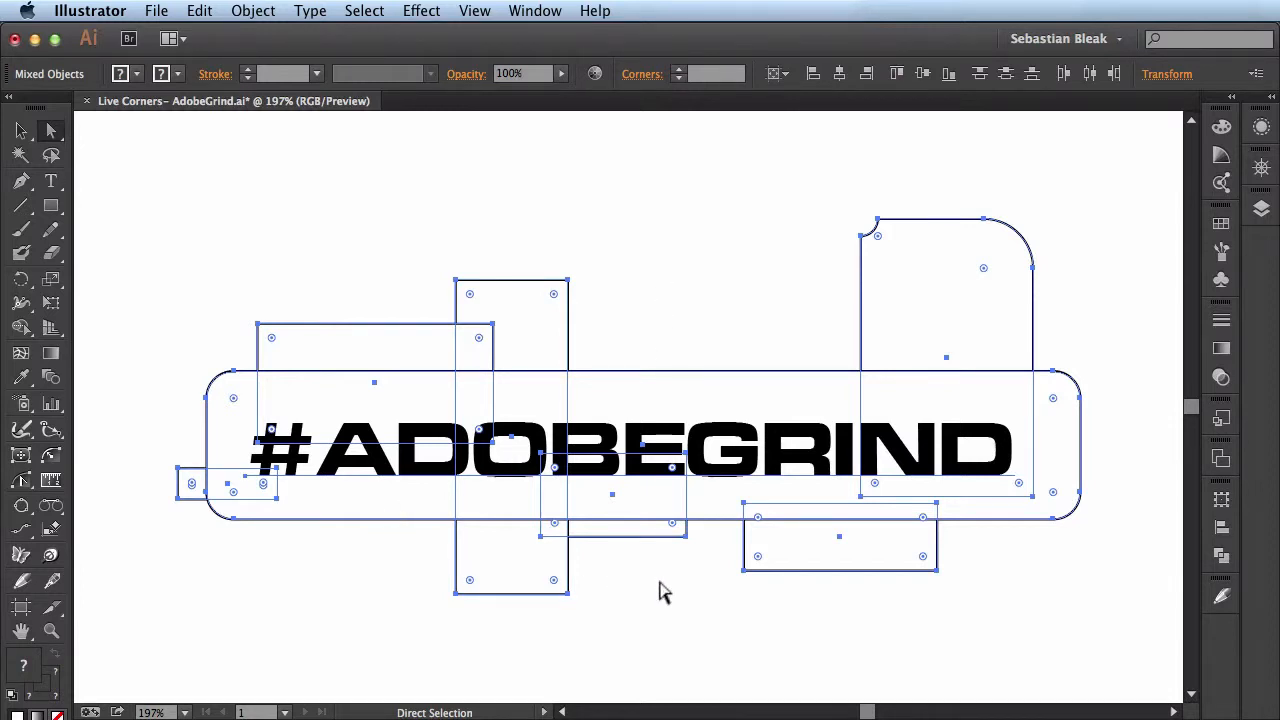
click(475, 11)
scroll(557, 338, down, 3)
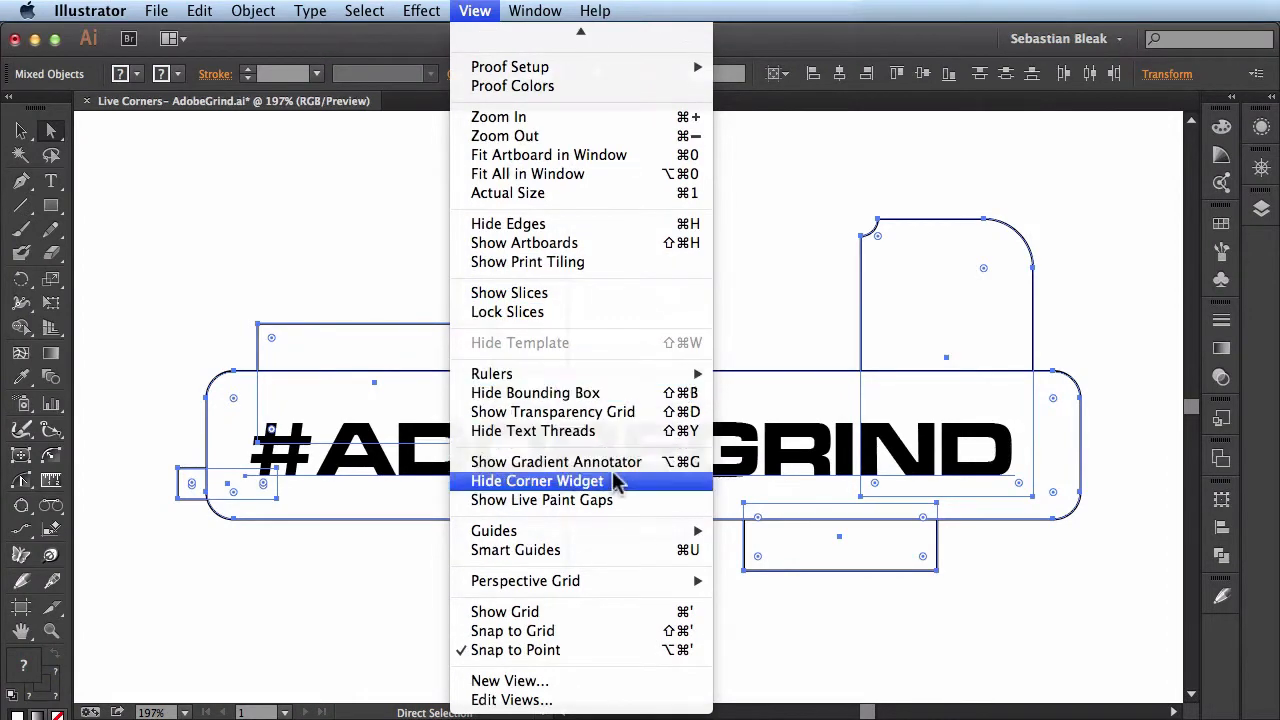
click(645, 488)
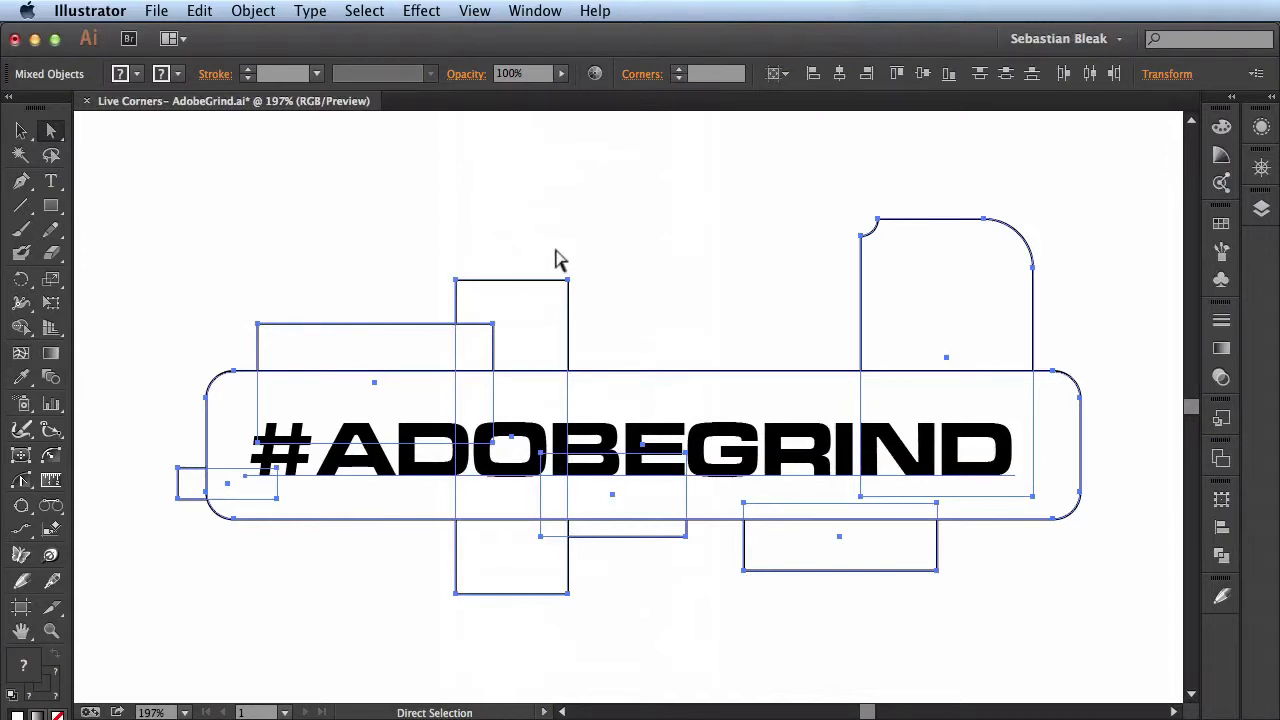
- Show the corner widgets again on the selected artwork
click(478, 12)
scroll(597, 480, down, 3)
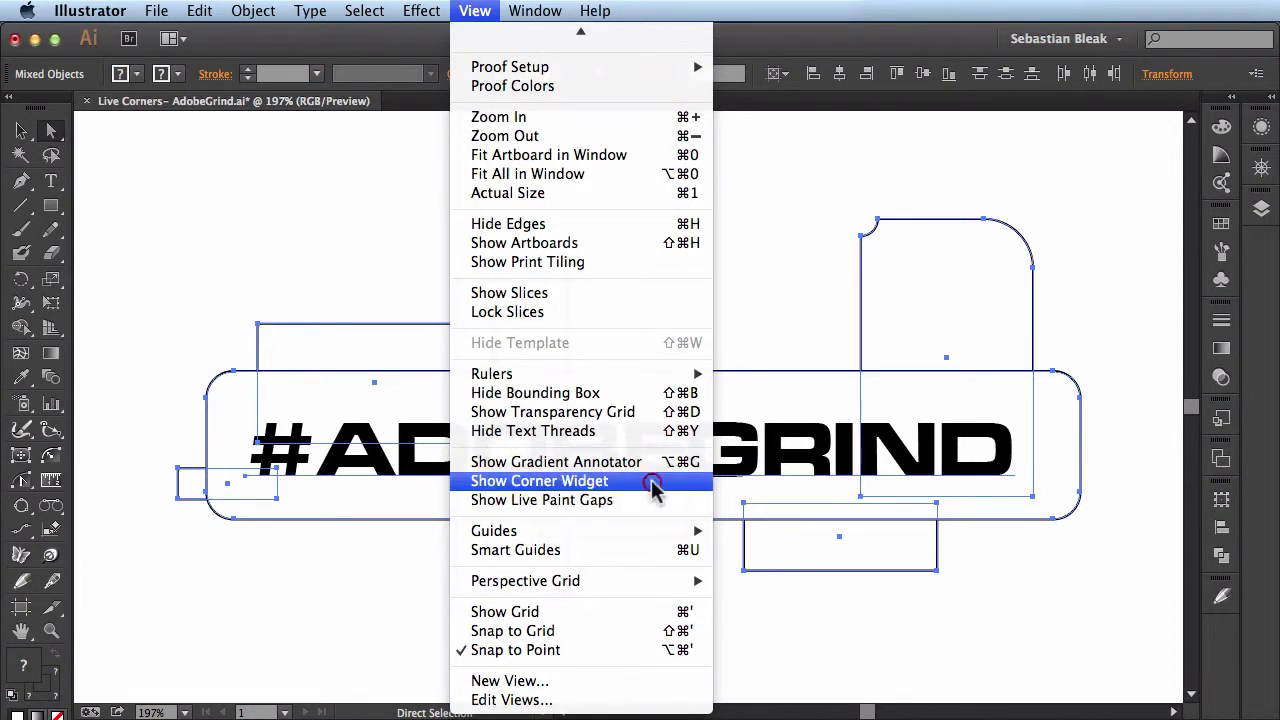
click(651, 484)
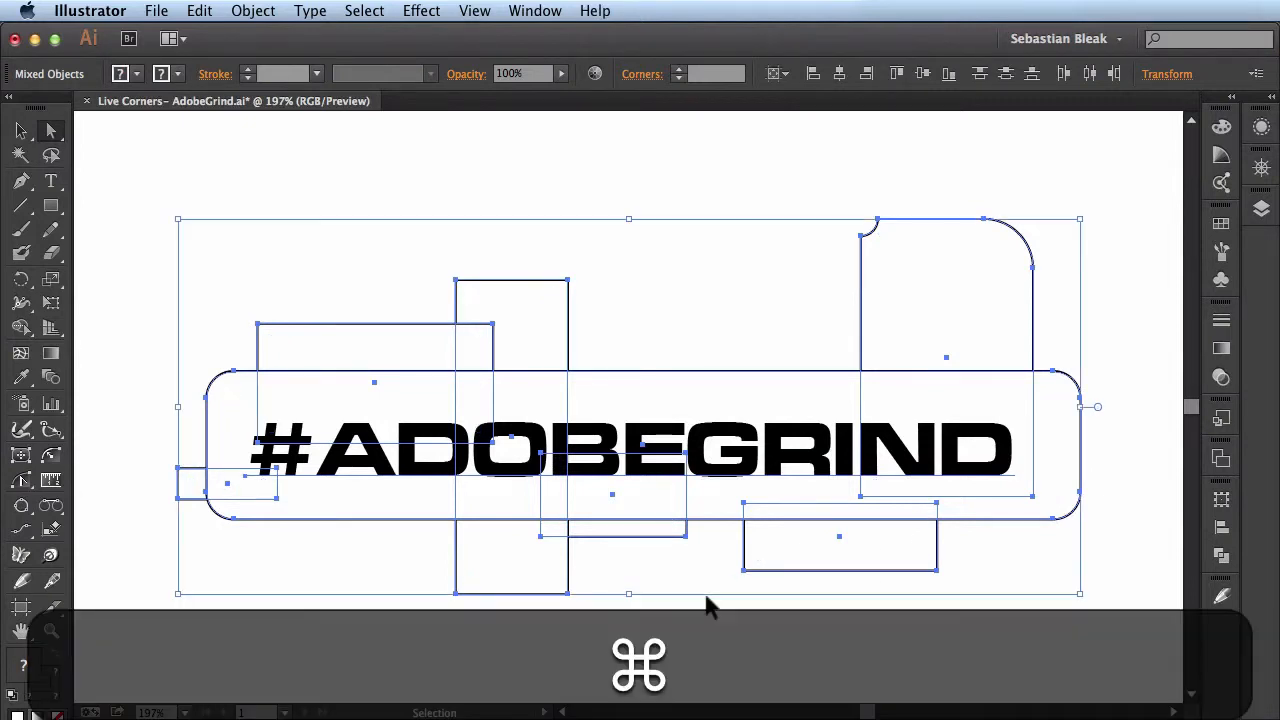
- Examine the angle choices for hiding the corner widget in the Selection & Anchor Display preferences, and leave the preferences without changing anything
key(super+k)
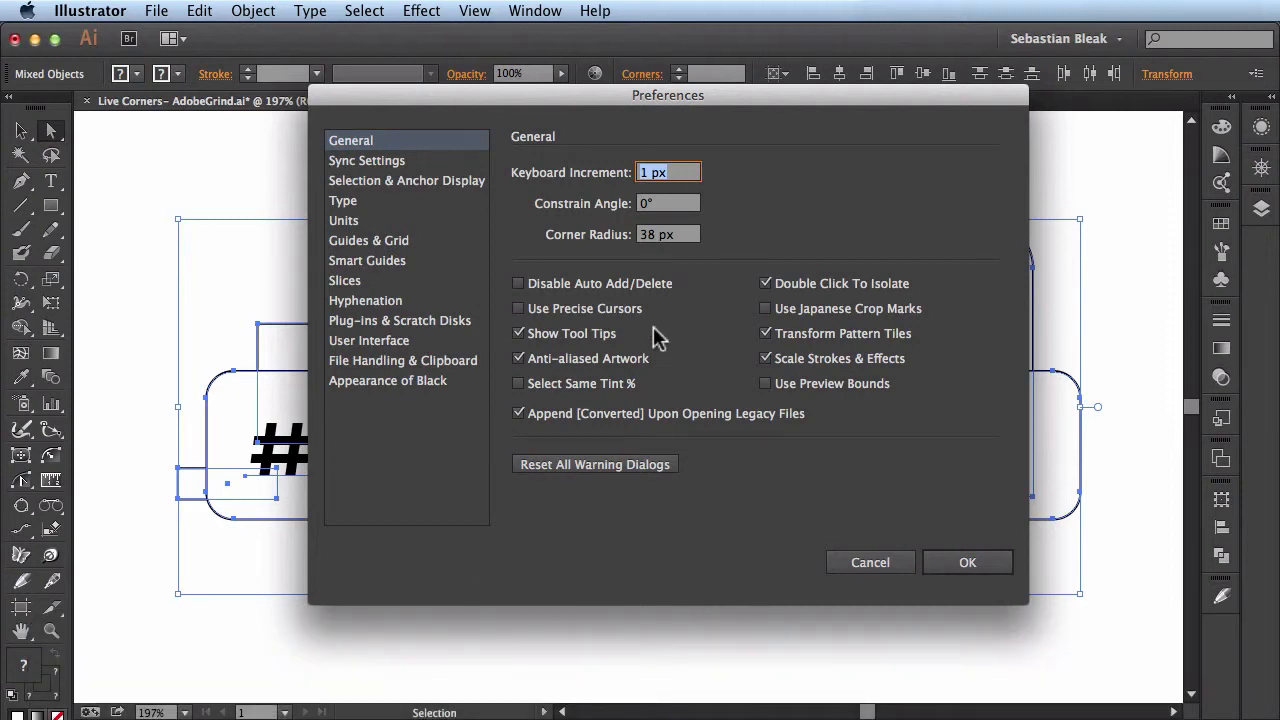
click(415, 183)
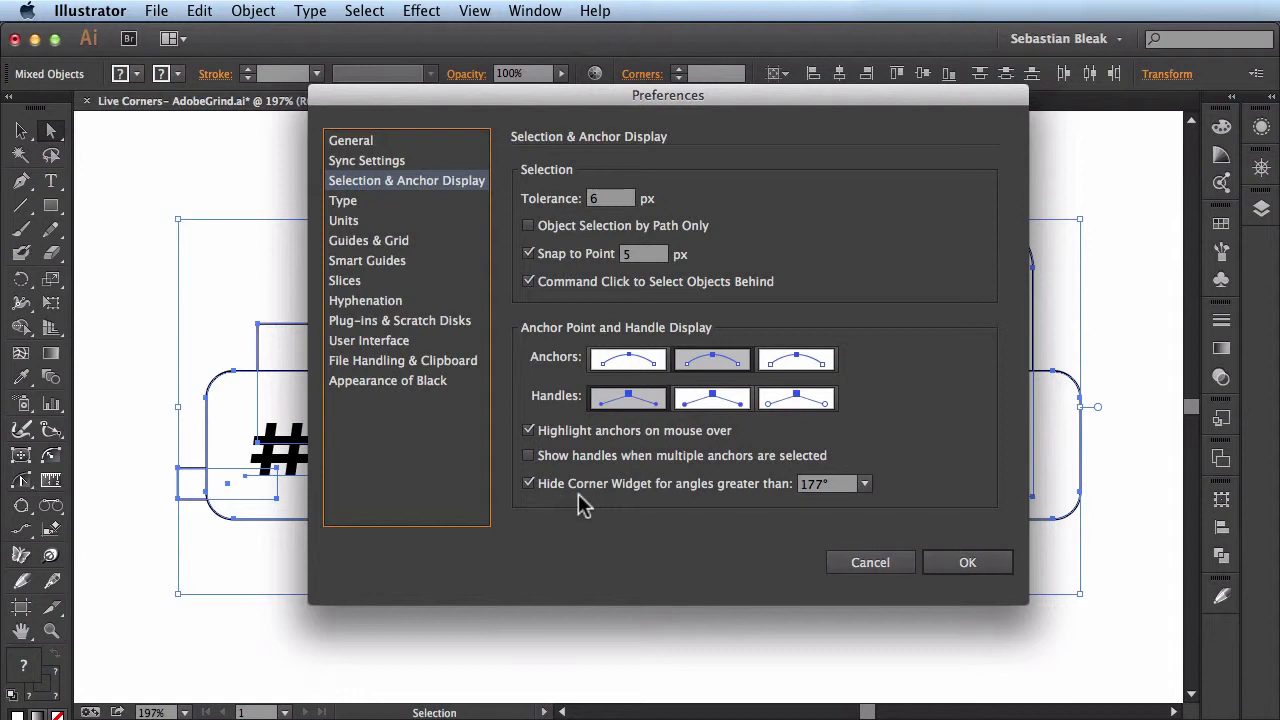
click(866, 486)
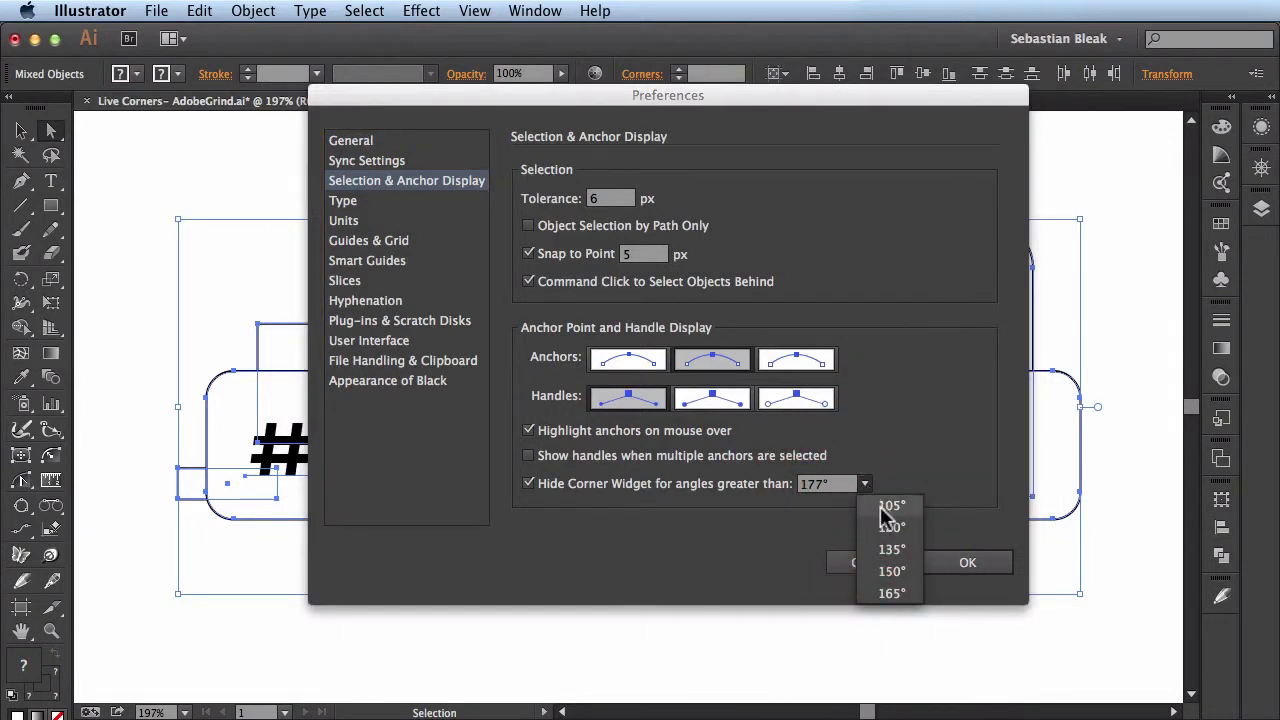
click(757, 545)
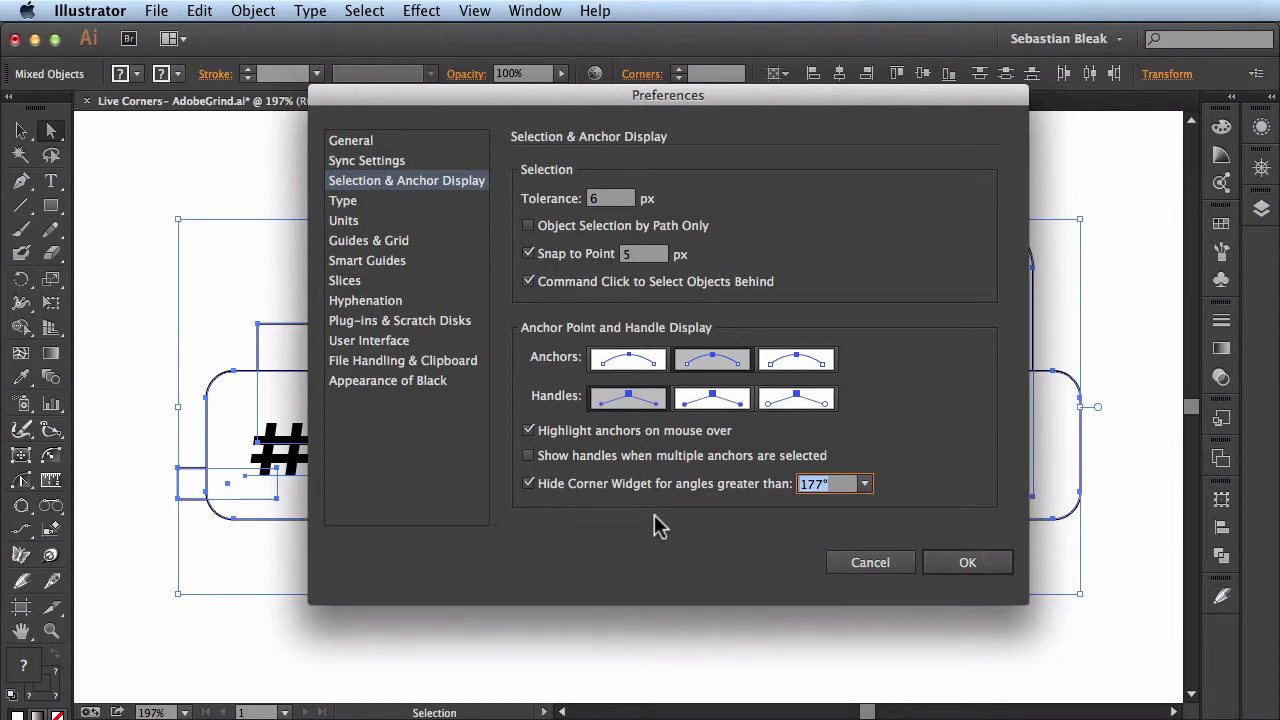
click(866, 486)
click(757, 557)
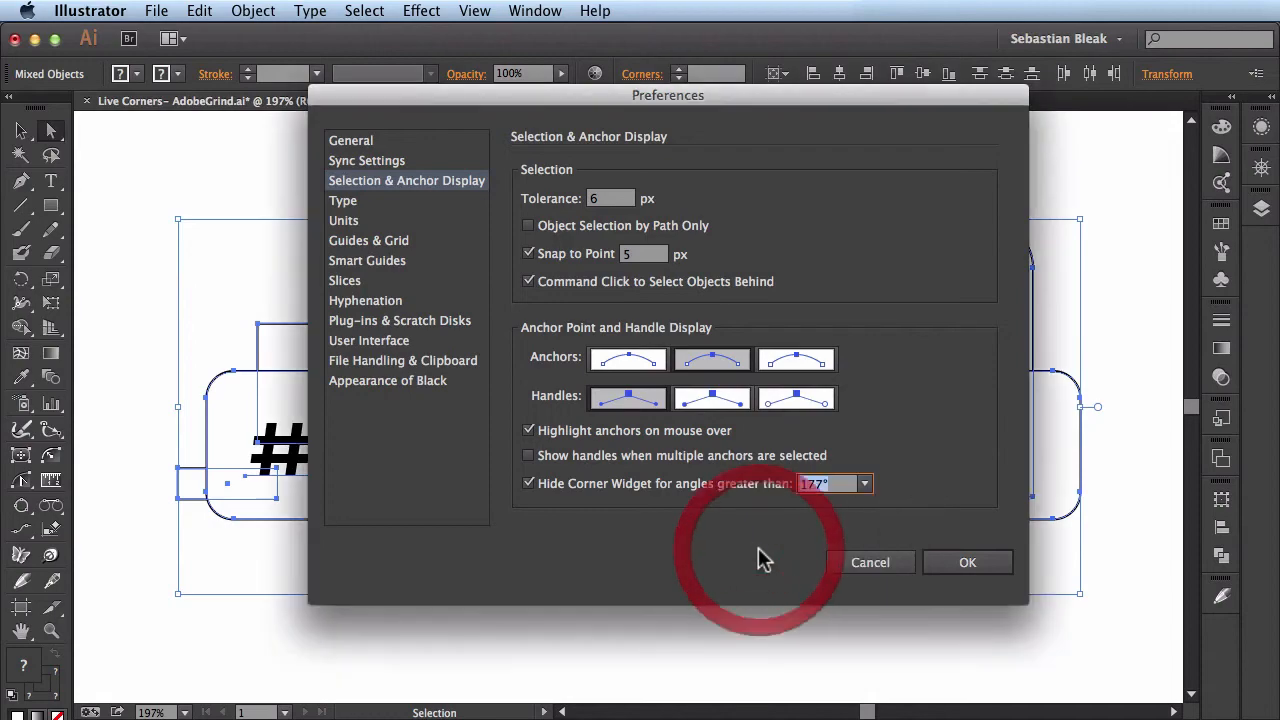
click(853, 563)
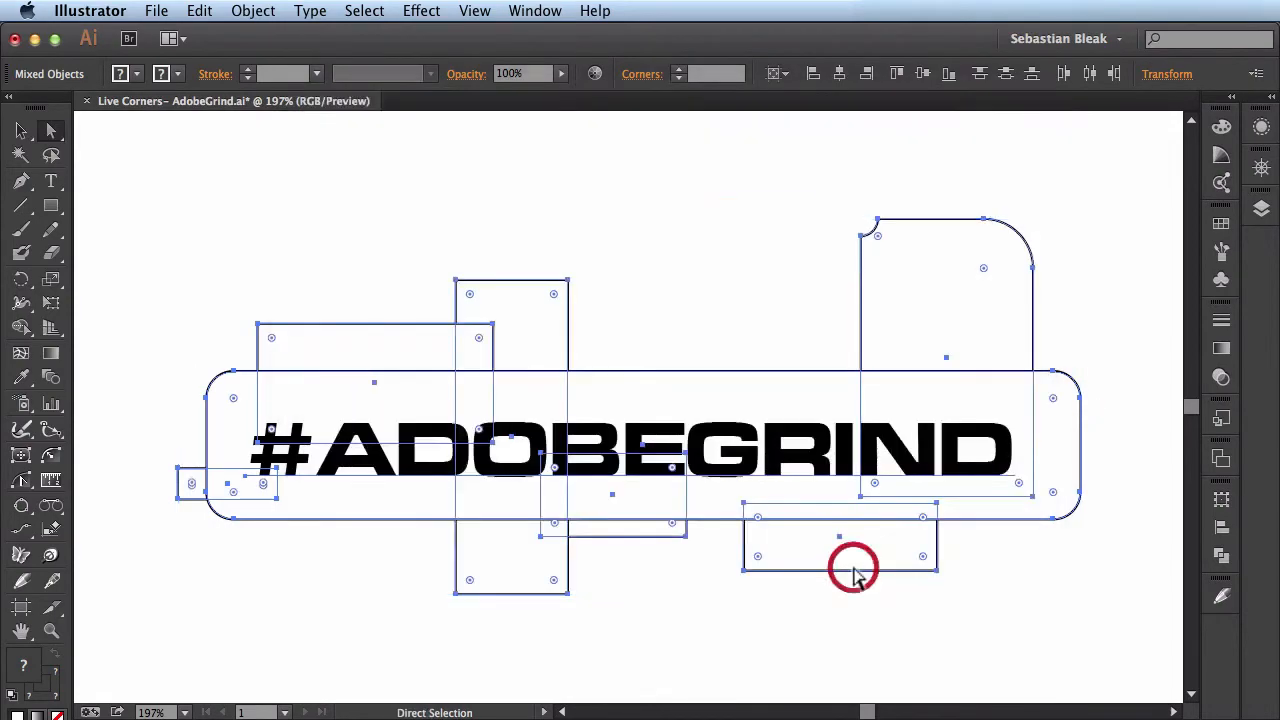
click(667, 616)
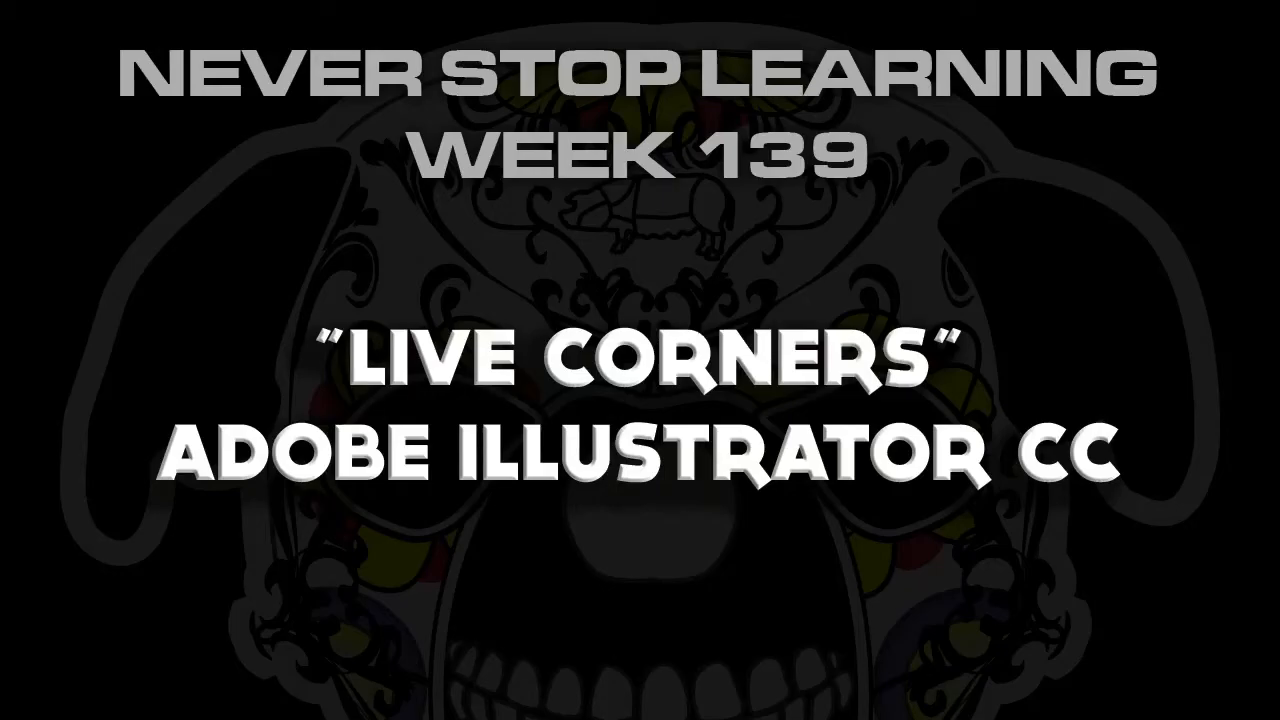